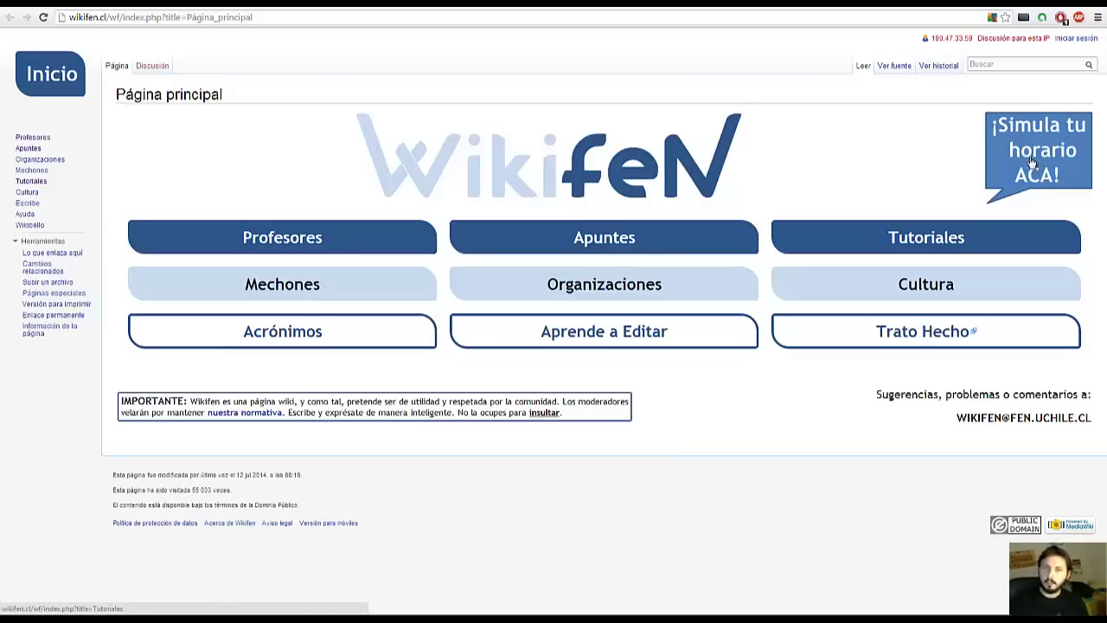
# - Follow the '¡Simula tu horario ACA!' banner on the Wikifen main page to the Tutoriales page
pyautogui.click(1031, 162)
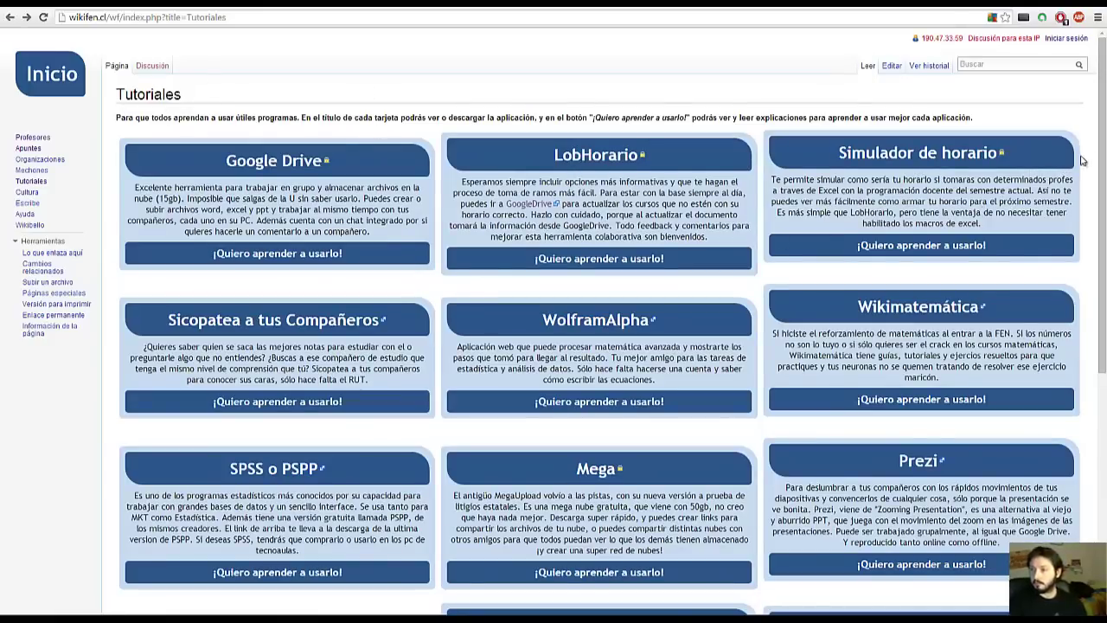
# - Scroll the Tutoriales page to the LobHorario card's Google Drive link for the course spreadsheet
pyautogui.moveTo(1103, 132)
pyautogui.mouseDown()
pyautogui.moveTo(1100, 329)
pyautogui.moveTo(1099, 130)
pyautogui.mouseUp()
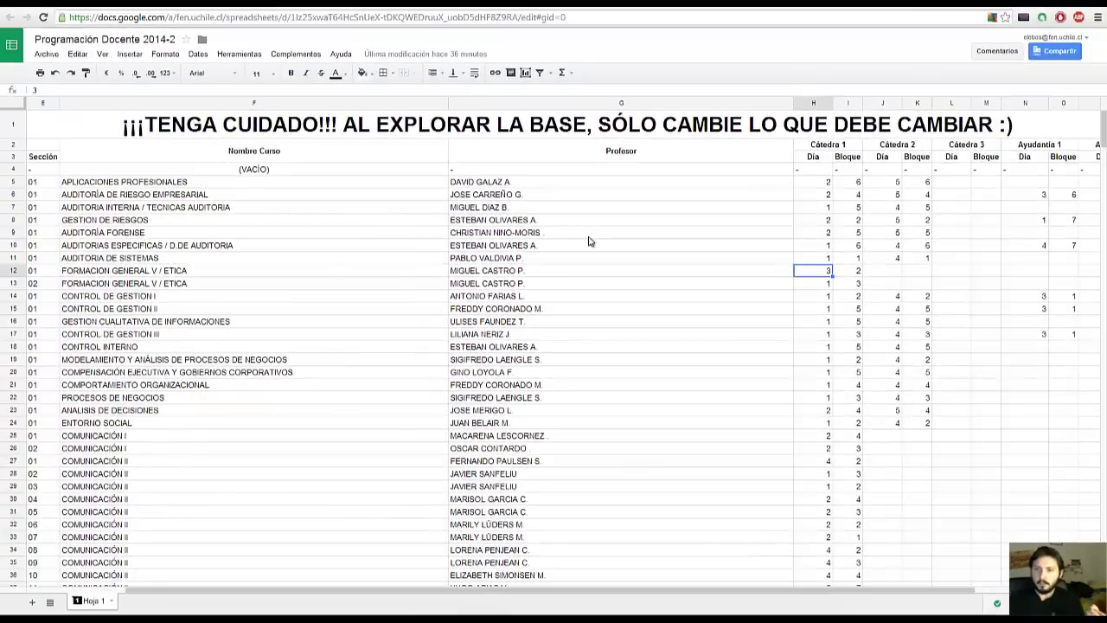
pyautogui.click(588, 238)
pyautogui.press('Left')
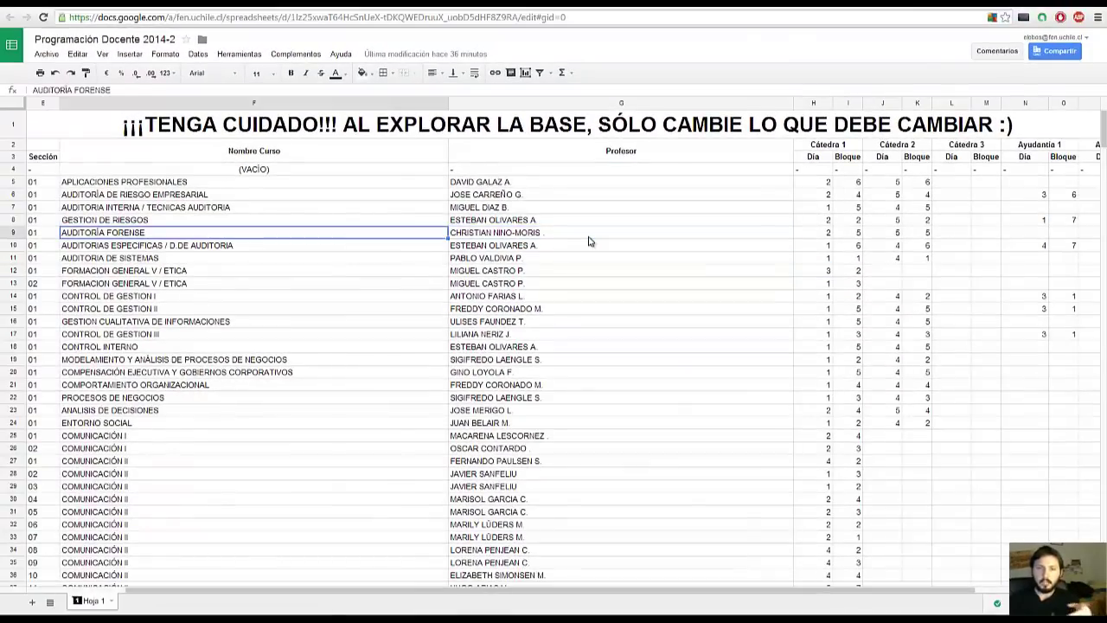
pyautogui.press('Left')
pyautogui.press('Left')
pyautogui.press('Left')
pyautogui.press('Left')
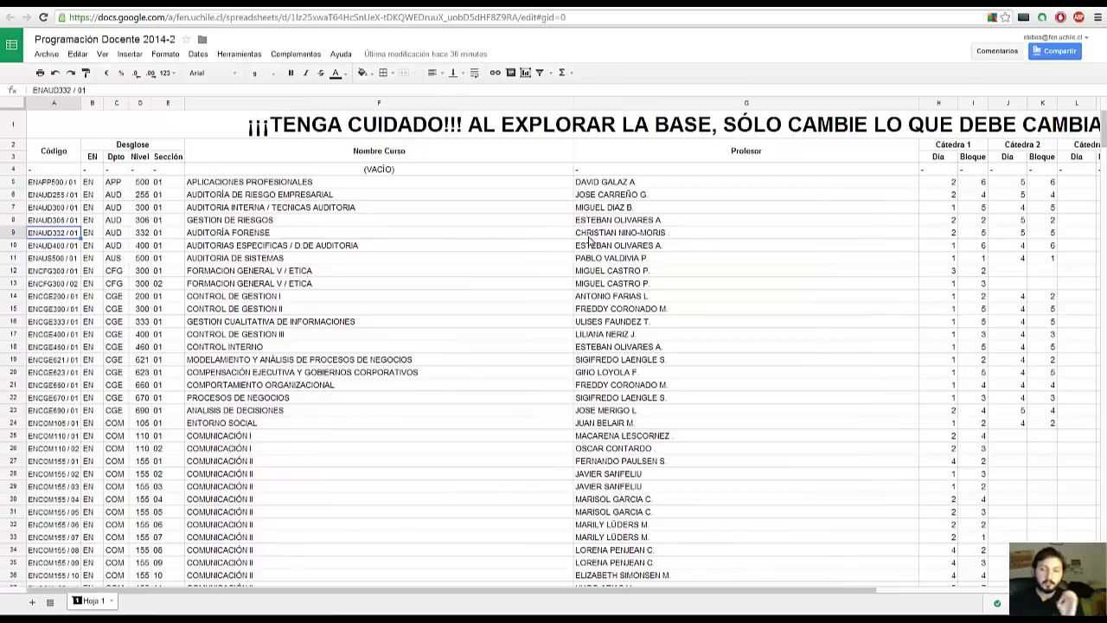
pyautogui.press('pagedown')
pyautogui.press('pagedown')
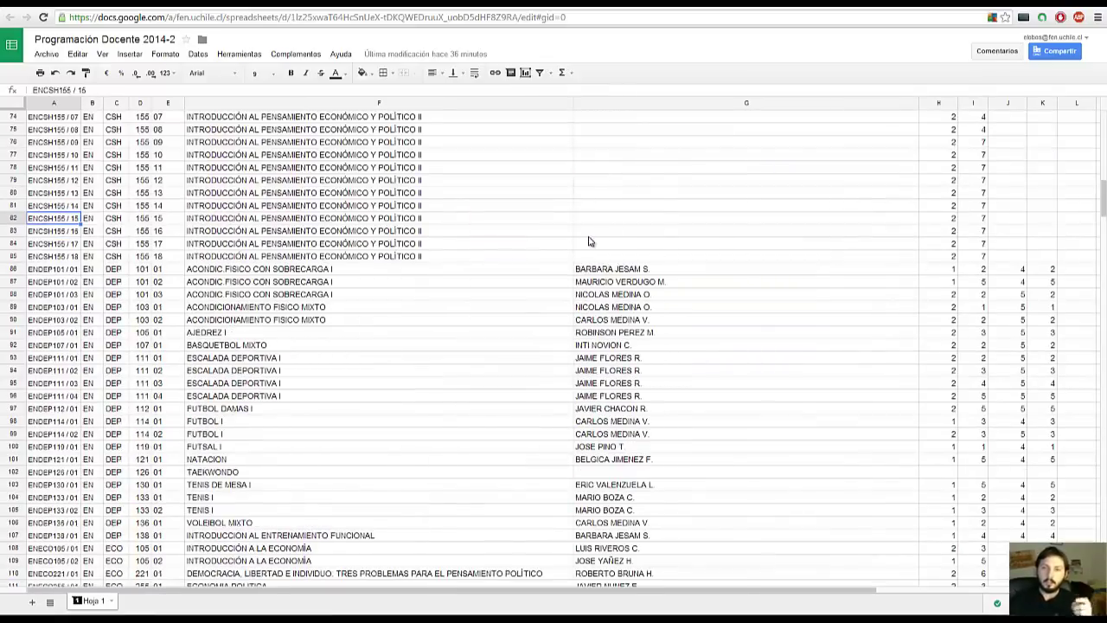
pyautogui.press('pagedown')
pyautogui.press('pagedown')
pyautogui.press('pagedown')
pyautogui.press('pagedown')
pyautogui.press('pagedown')
pyautogui.press('pagedown')
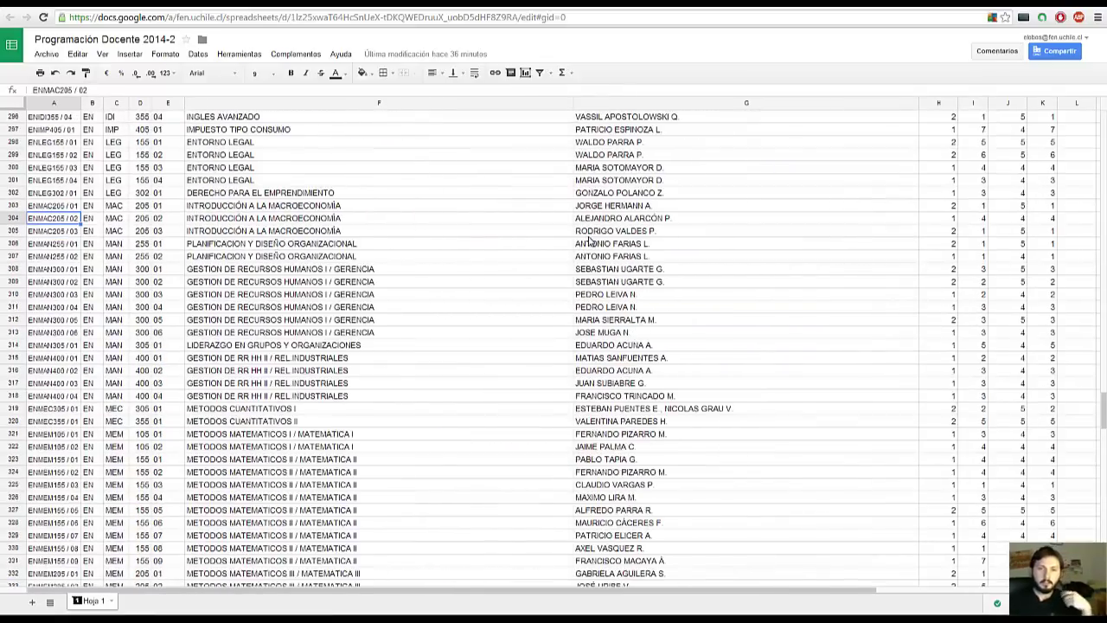
pyautogui.press('pagedown')
pyautogui.press('pagedown')
pyautogui.press('pagedown')
pyautogui.press('pagedown')
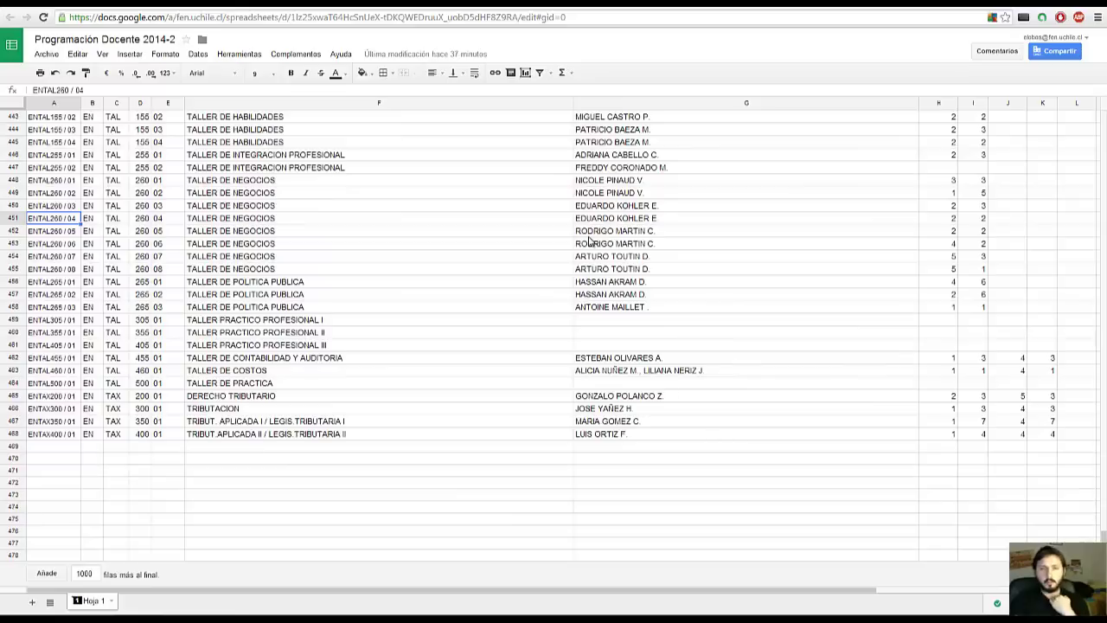
pyautogui.press('pageup')
pyautogui.press('pageup')
pyautogui.press('pageup')
pyautogui.press('pageup')
pyautogui.press('pageup')
pyautogui.press('pageup')
pyautogui.press('pageup')
pyautogui.press('pageup')
pyautogui.press('pageup')
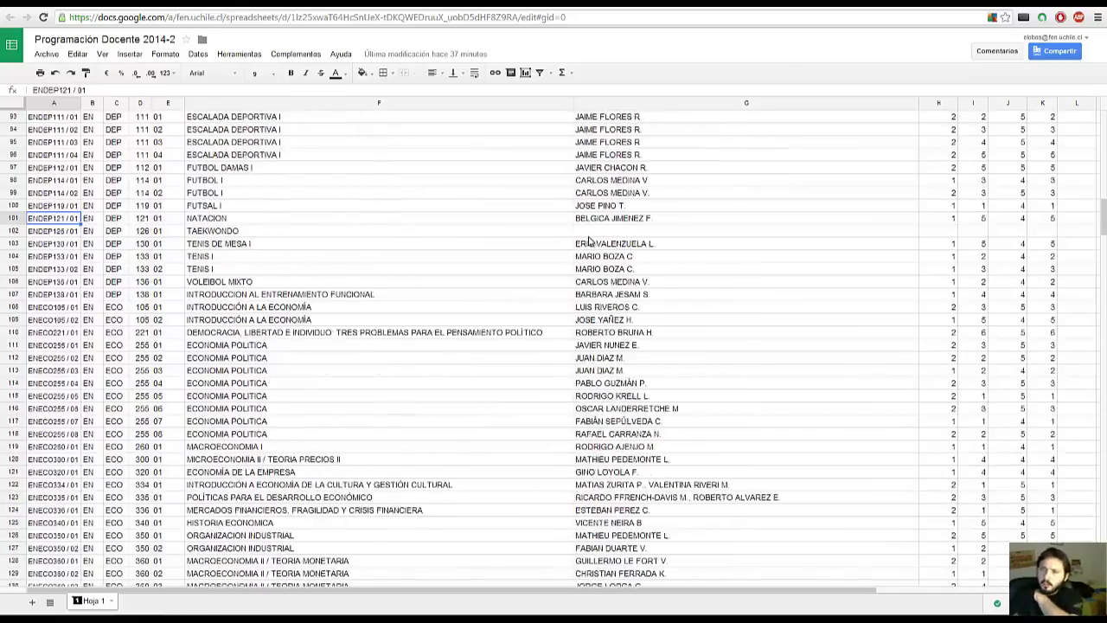
pyautogui.press('pageup')
pyautogui.press('pageup')
pyautogui.press('pageup')
pyautogui.press('pageup')
pyautogui.press('Right')
pyautogui.press('Right')
pyautogui.press('Right')
pyautogui.press('Right')
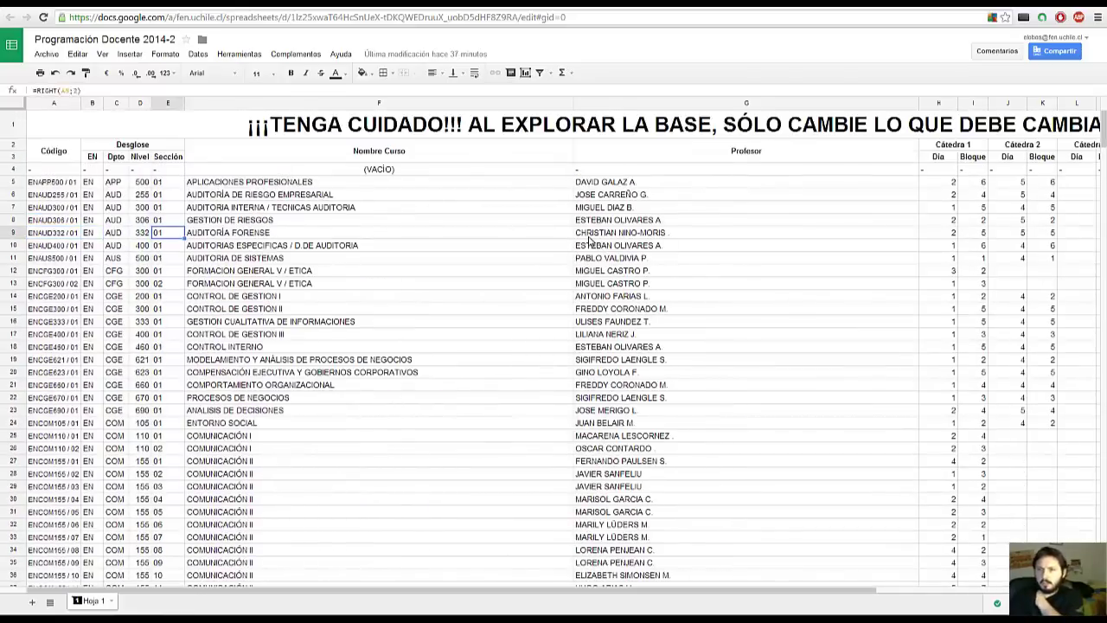
pyautogui.press('Right')
pyautogui.press('Right')
pyautogui.press('Right')
pyautogui.press('Right')
pyautogui.press('Right')
pyautogui.press('Right')
pyautogui.press('Left')
pyautogui.press('Left')
pyautogui.press('Left')
pyautogui.press('Left')
pyautogui.press('Left')
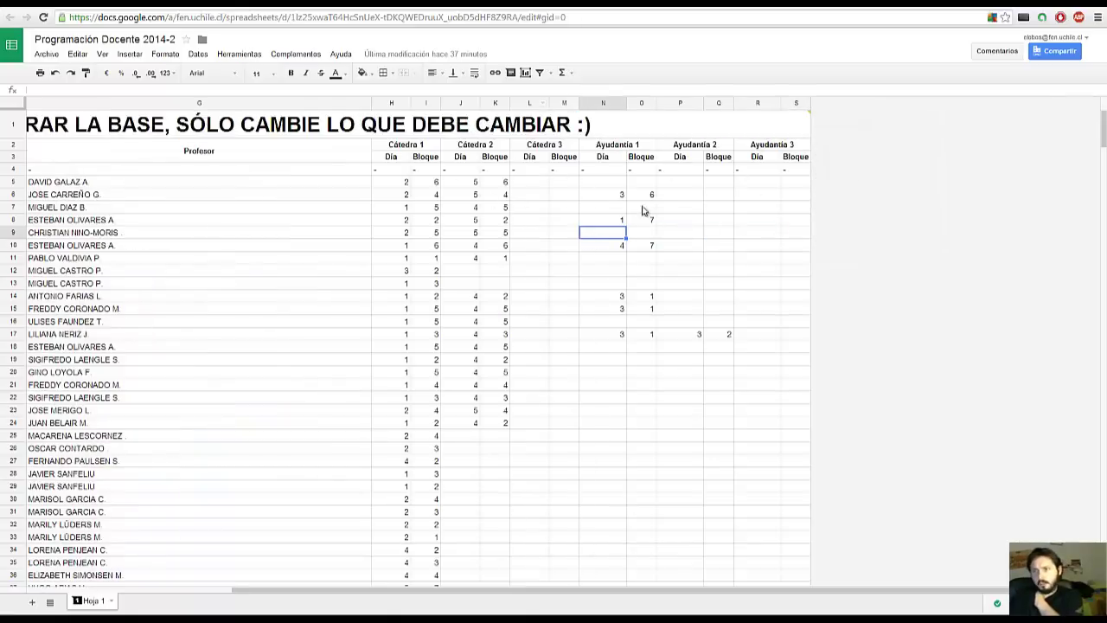
pyautogui.press('Left')
pyautogui.press('Left')
pyautogui.press('Left')
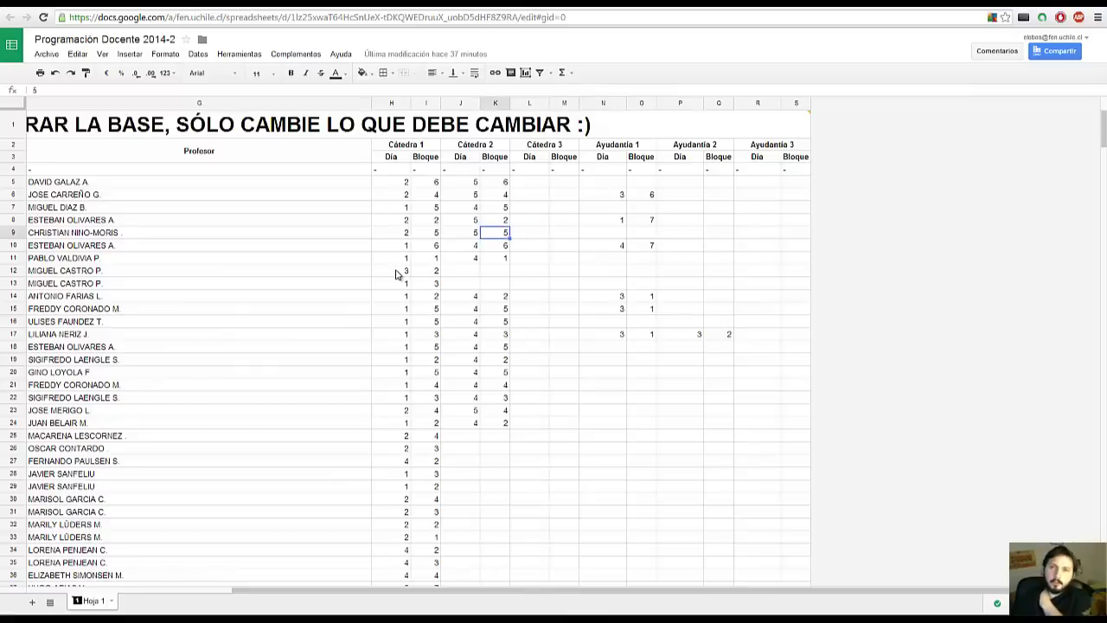
pyautogui.press('Left')
pyautogui.press('Left')
pyautogui.press('Left')
pyautogui.press('Left')
pyautogui.press('Left')
pyautogui.press('Left')
pyautogui.press('Left')
pyautogui.press('Left')
pyautogui.press('Left')
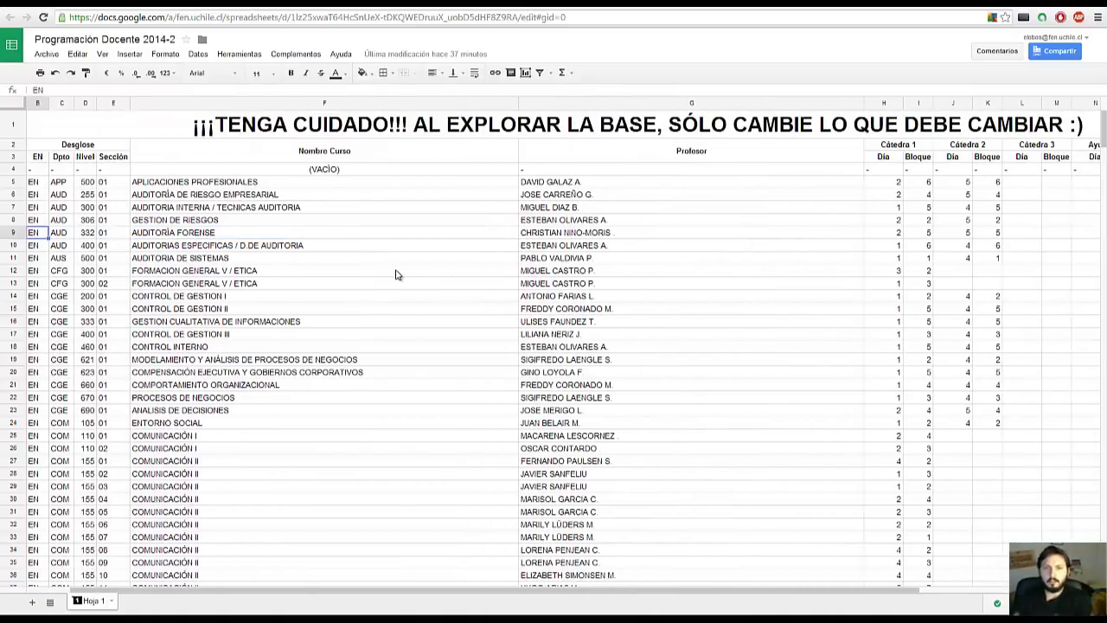
pyautogui.press('Left')
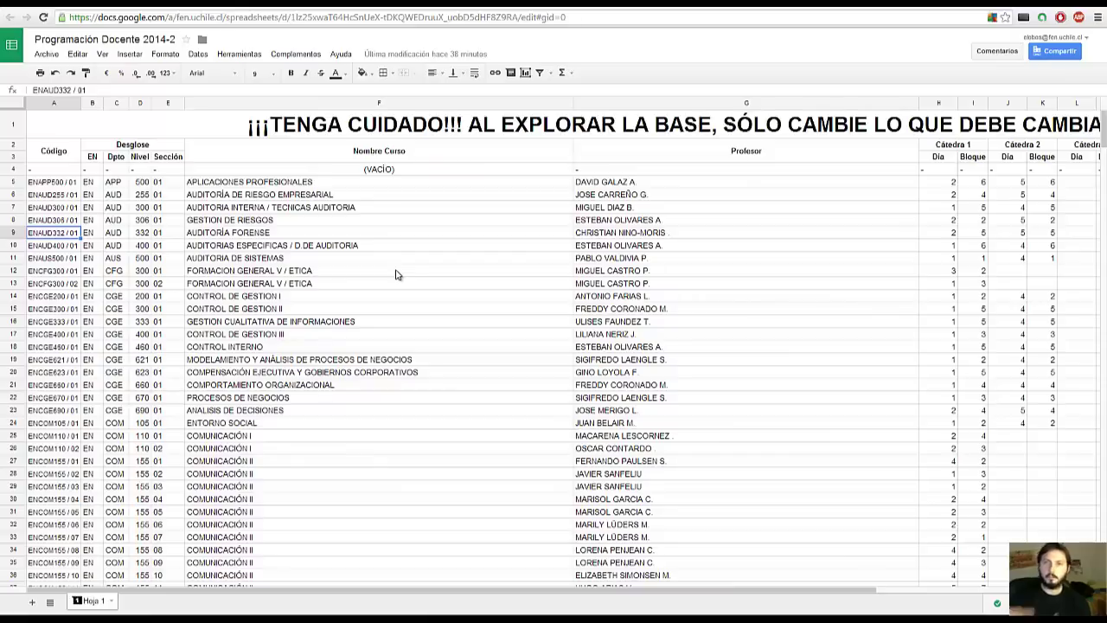
# - Select the APLICACIONES PROFESIONALES course name in F5, then return to the Wikifen tab
pyautogui.click(386, 187)
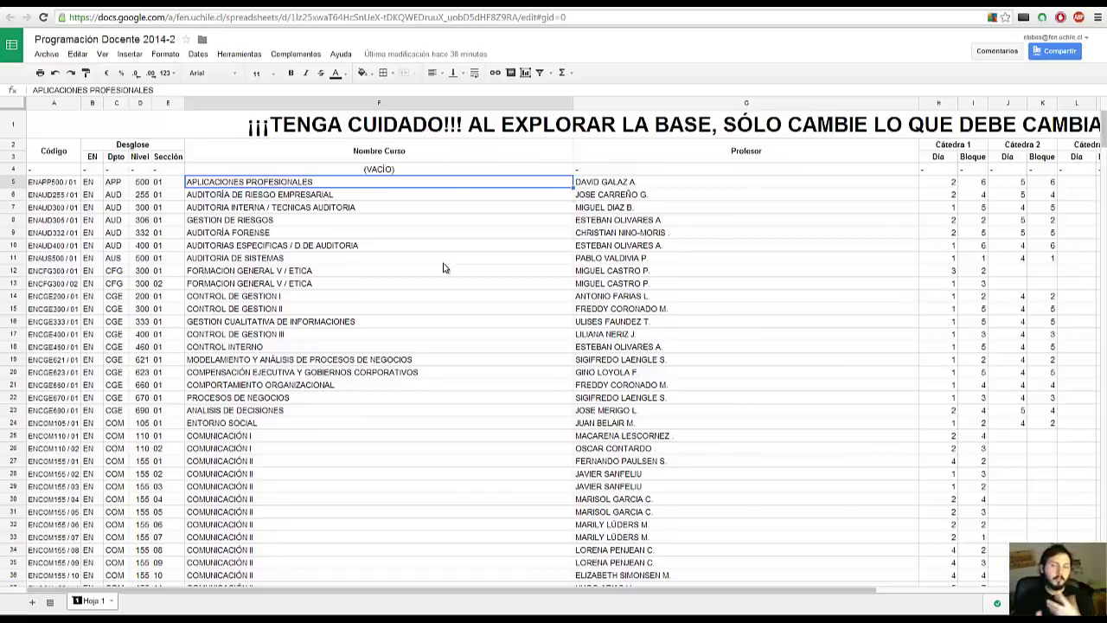
pyautogui.click(65, 4)
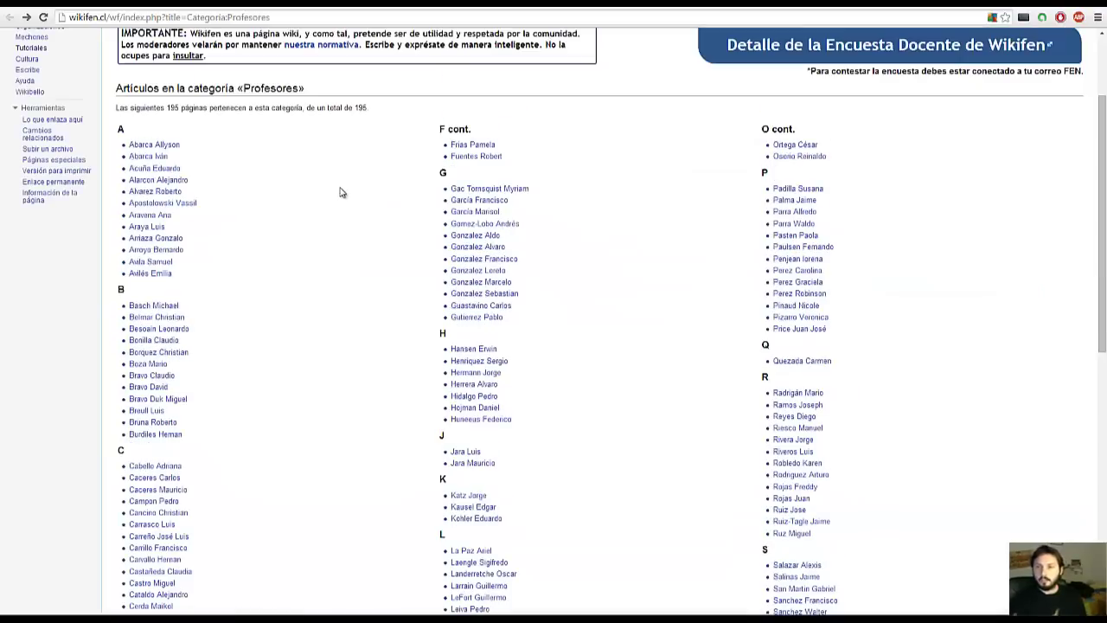
# - Scroll down through the alphabetical Profesores list of 195 professors and back up
pyautogui.scroll(-1, 340, 192)
pyautogui.scroll(-1, 340, 192)
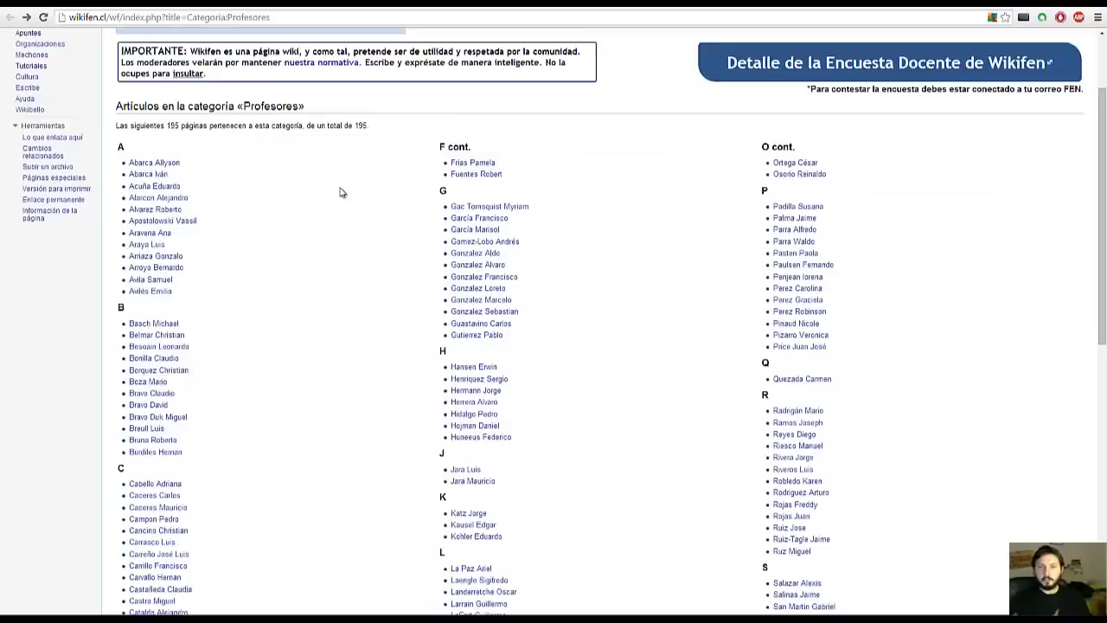
pyautogui.scroll(-1, 340, 192)
pyautogui.scroll(-1, 340, 192)
pyautogui.scroll(-1, 340, 192)
pyautogui.scroll(-1, 340, 192)
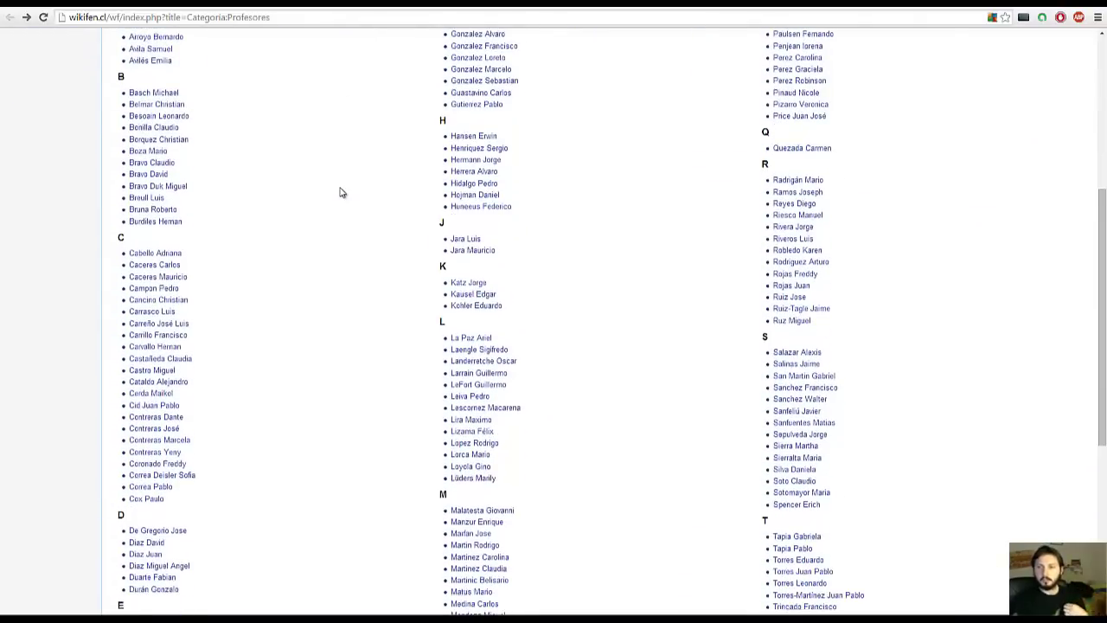
pyautogui.scroll(-1, 340, 192)
pyautogui.scroll(-1, 340, 192)
pyautogui.scroll(-1, 340, 192)
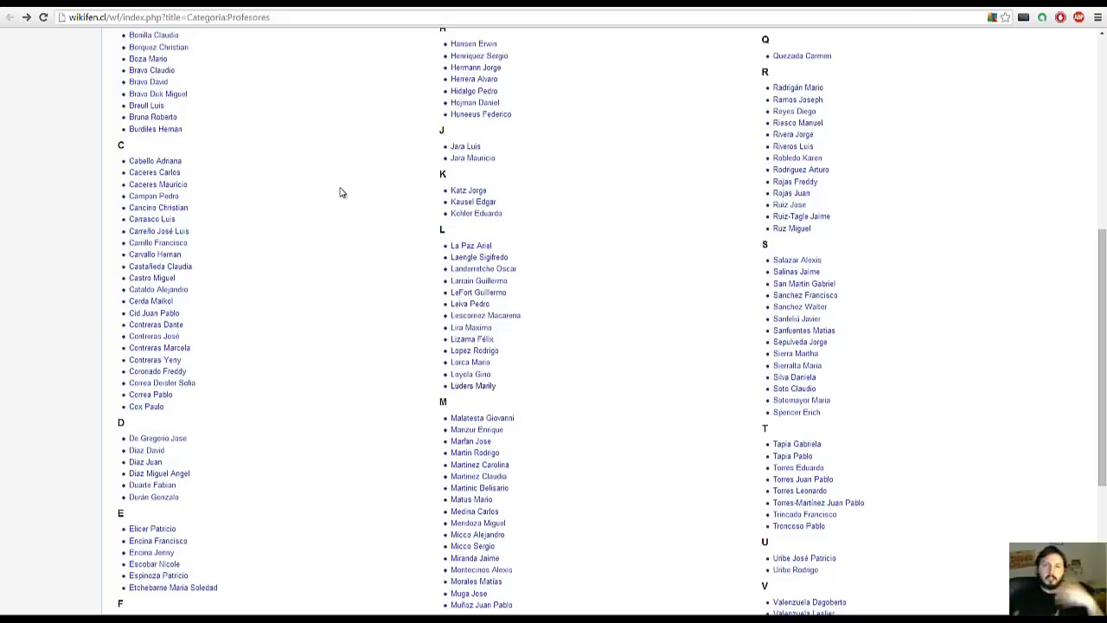
pyautogui.scroll(2, 340, 192)
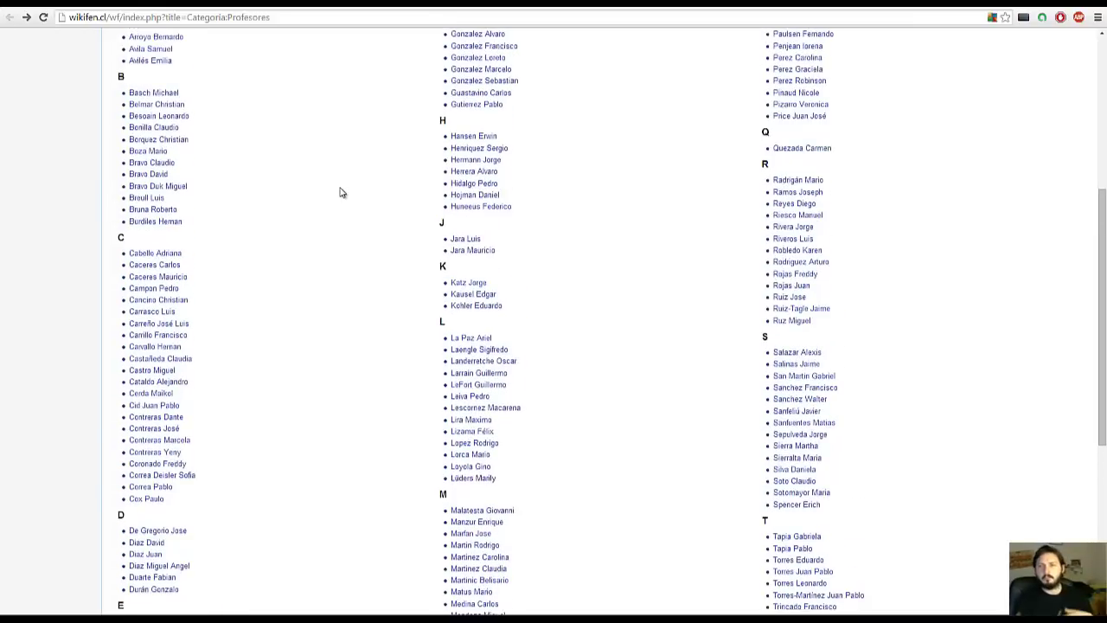
pyautogui.scroll(1, 339, 192)
pyautogui.scroll(1, 339, 192)
pyautogui.scroll(2, 340, 192)
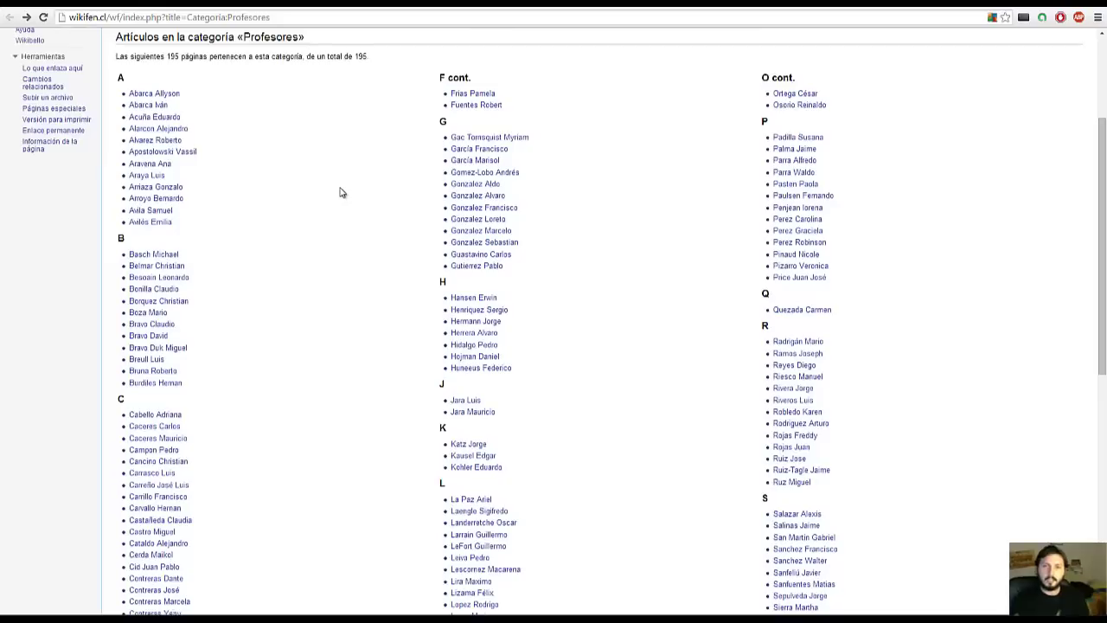
pyautogui.scroll(1, 340, 192)
pyautogui.scroll(2, 340, 192)
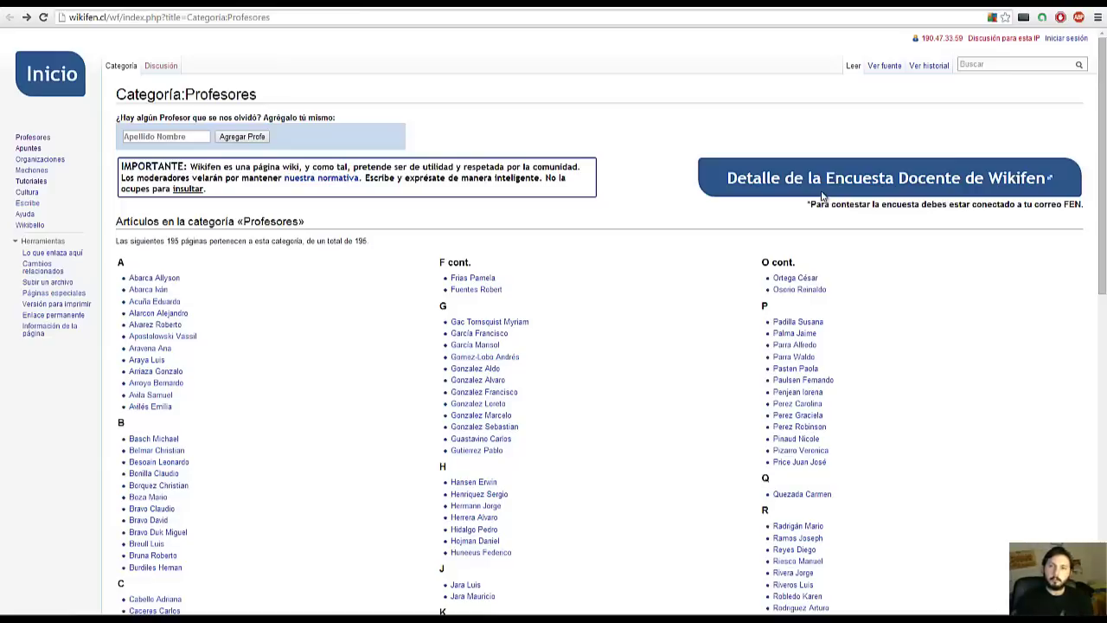
# - Open the first professor's profile under A, highlight a Datos Freak remark, then deselect it
pyautogui.click(148, 289)
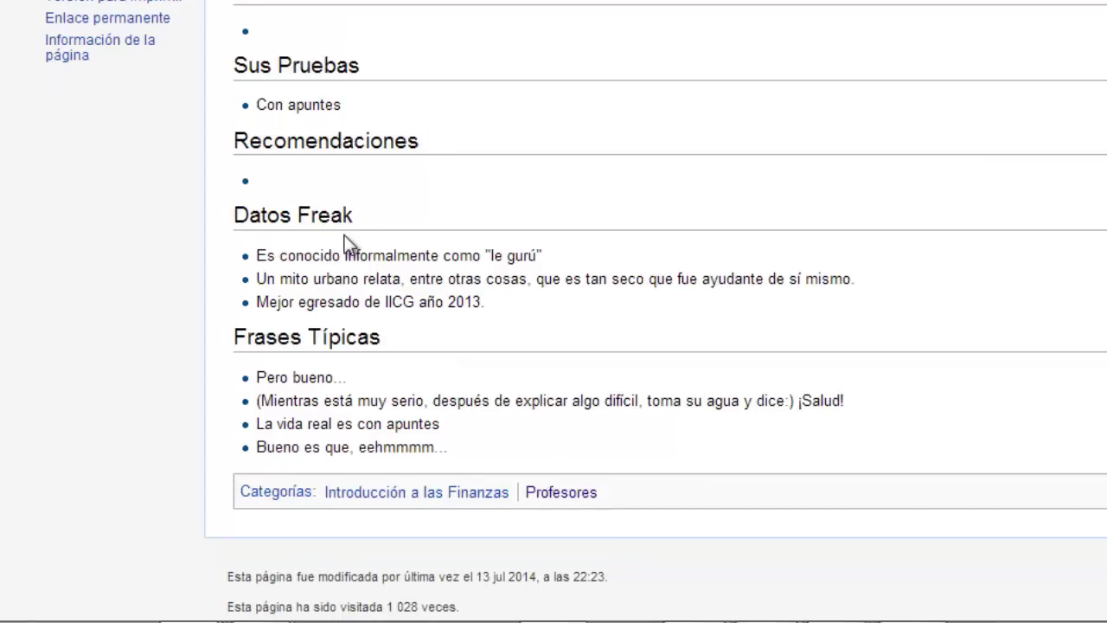
pyautogui.moveTo(258, 256); pyautogui.dragTo(560, 261)
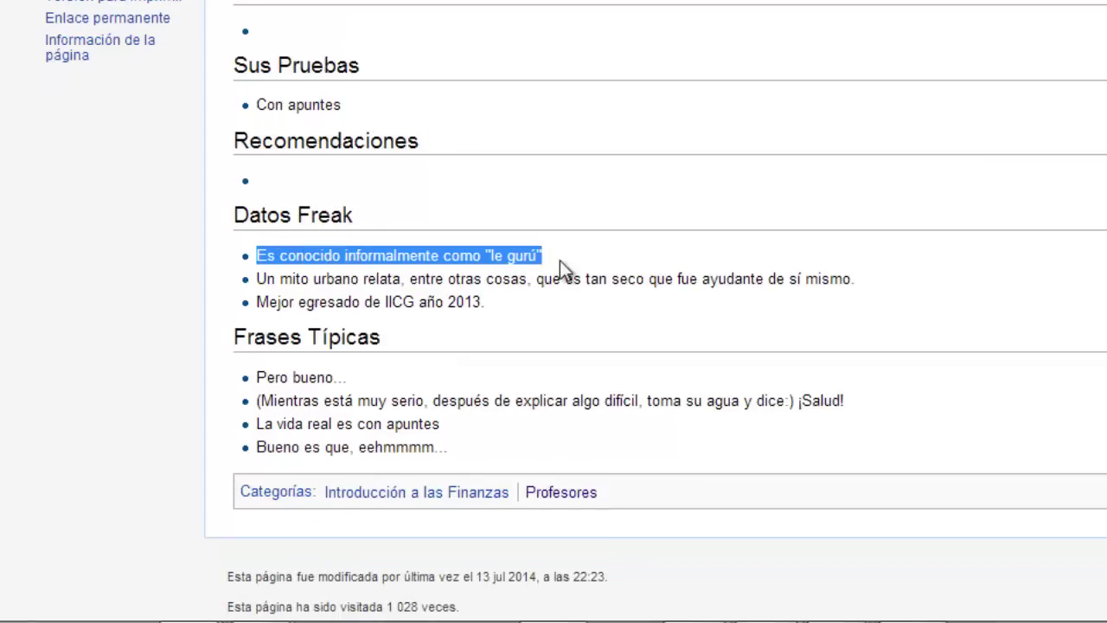
pyautogui.click(573, 250)
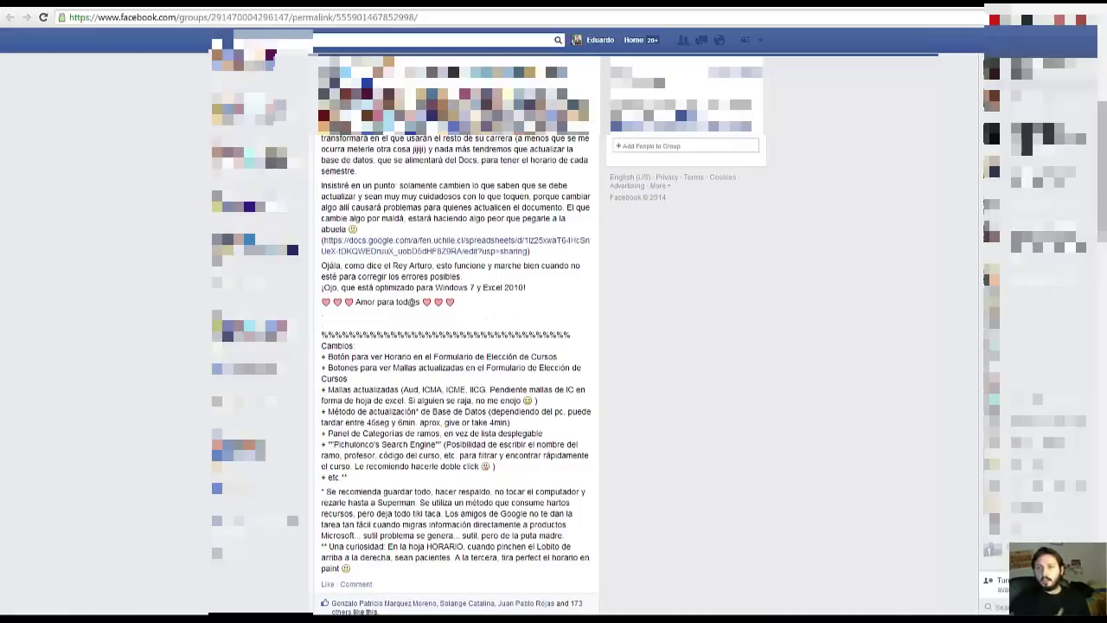
# - Scroll through the Facebook group post announcing the LobHorario update
pyautogui.scroll(1, 457, 346)
pyautogui.scroll(1, 457, 346)
pyautogui.scroll(1, 456, 346)
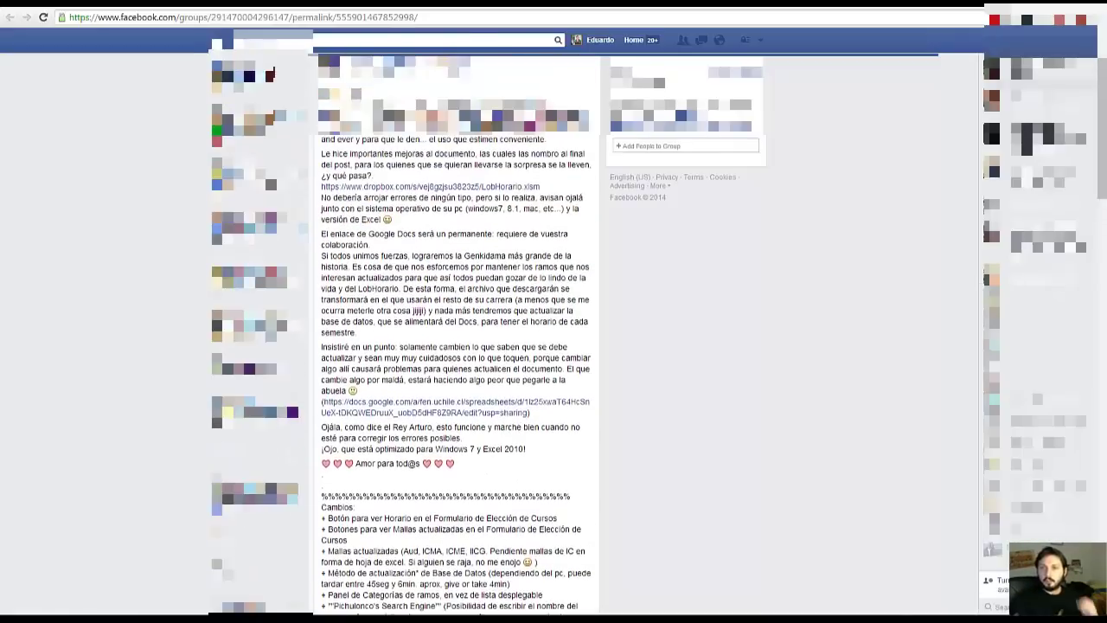
pyautogui.scroll(1, 457, 346)
pyautogui.scroll(1, 458, 284)
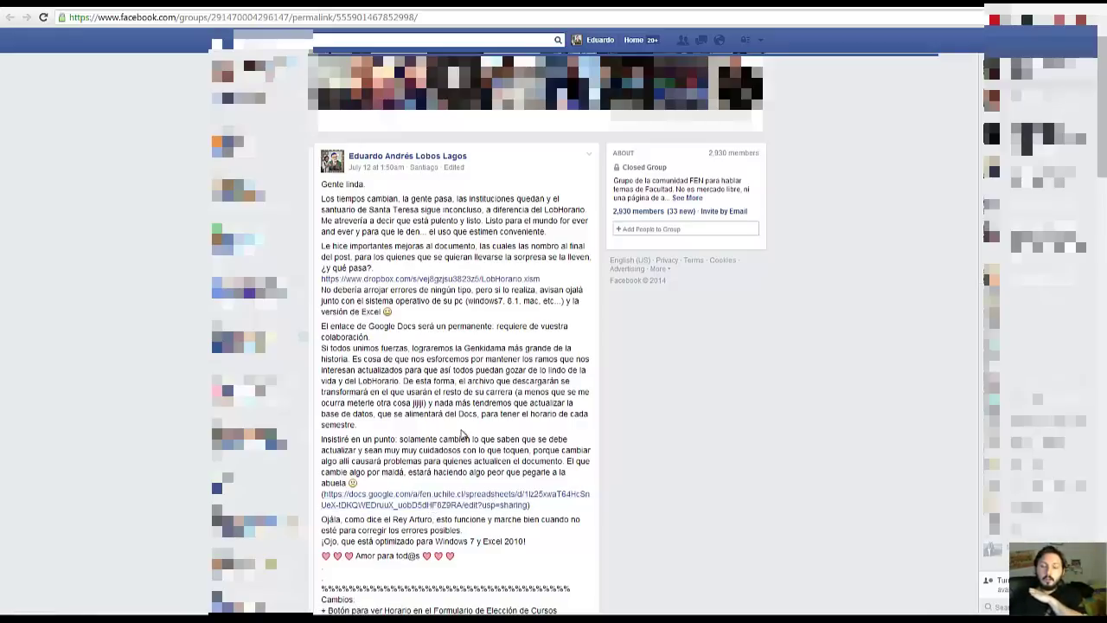
pyautogui.scroll(-2, 461, 434)
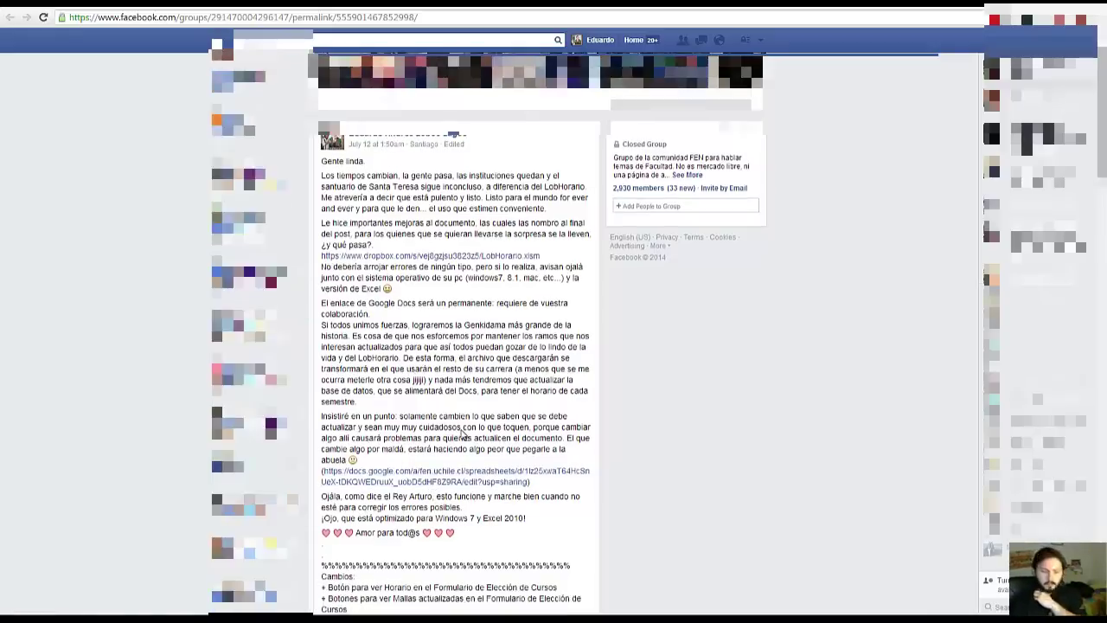
pyautogui.scroll(-1, 463, 434)
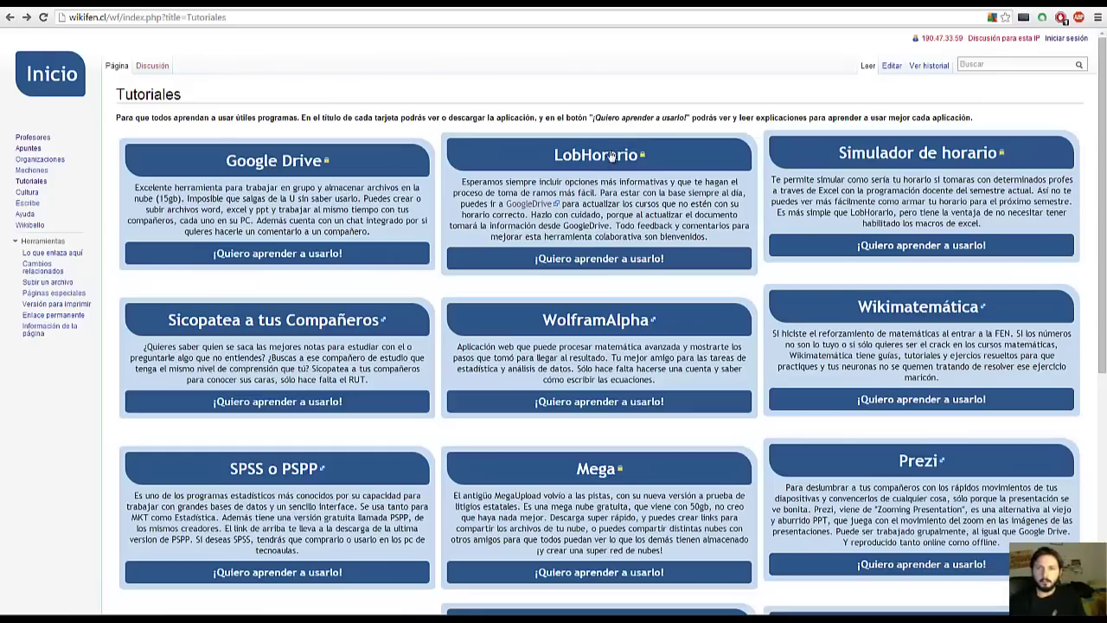
# - Download the LobHorario.xlsm workbook from Dropbox and save it to disk
pyautogui.click(603, 162)
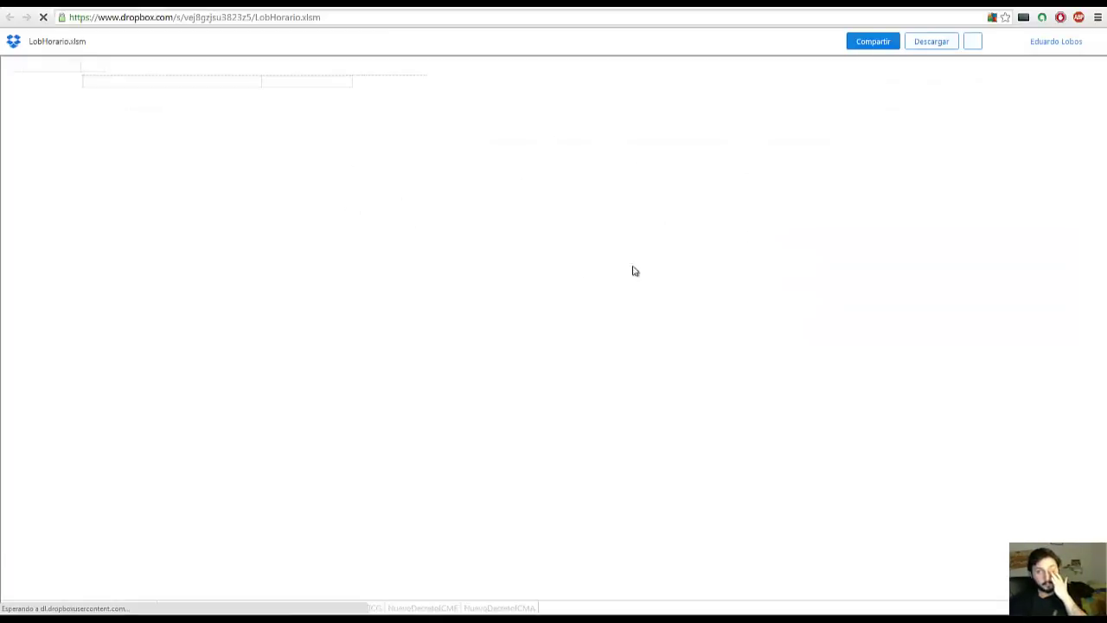
pyautogui.click(939, 45)
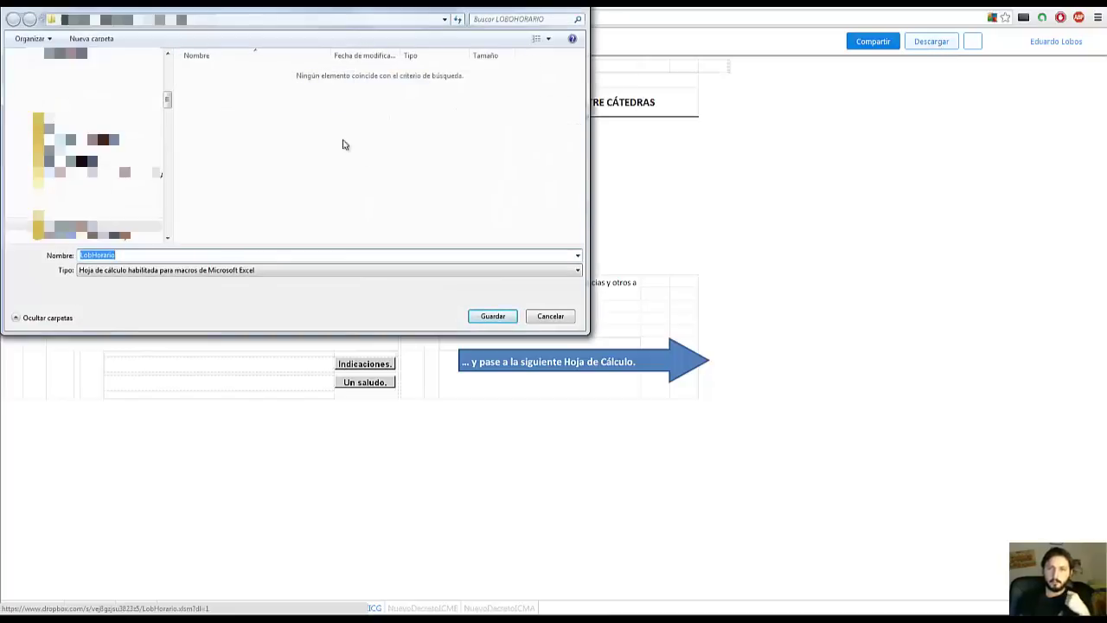
pyautogui.click(495, 317)
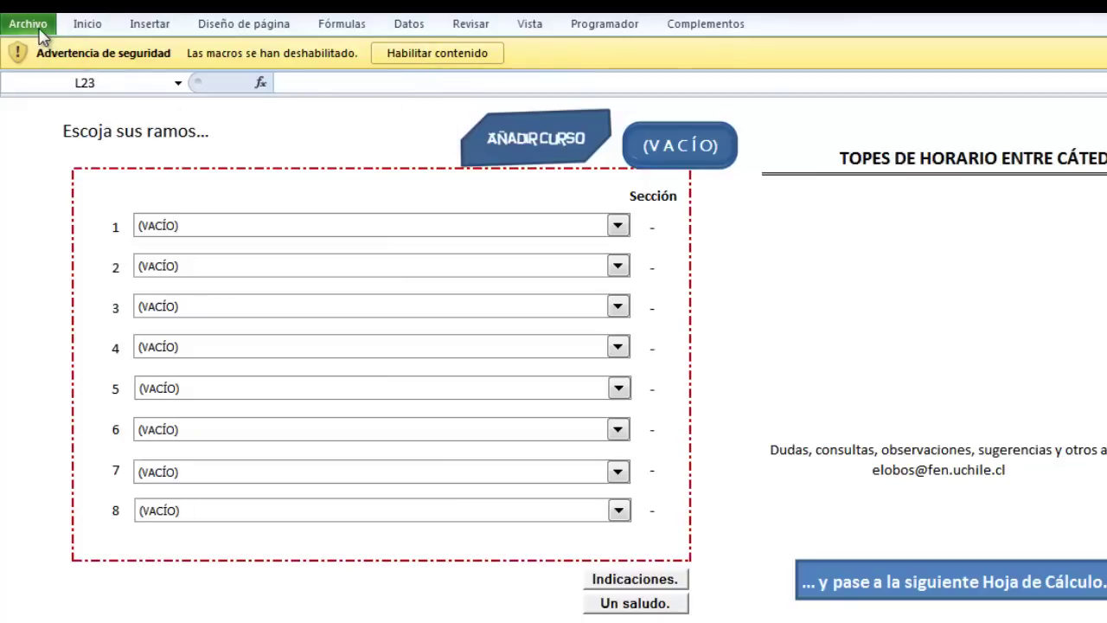
# - Set the Trust Center to enable all macros and enable the workbook's blocked content
pyautogui.click(35, 26)
pyautogui.click(115, 400)
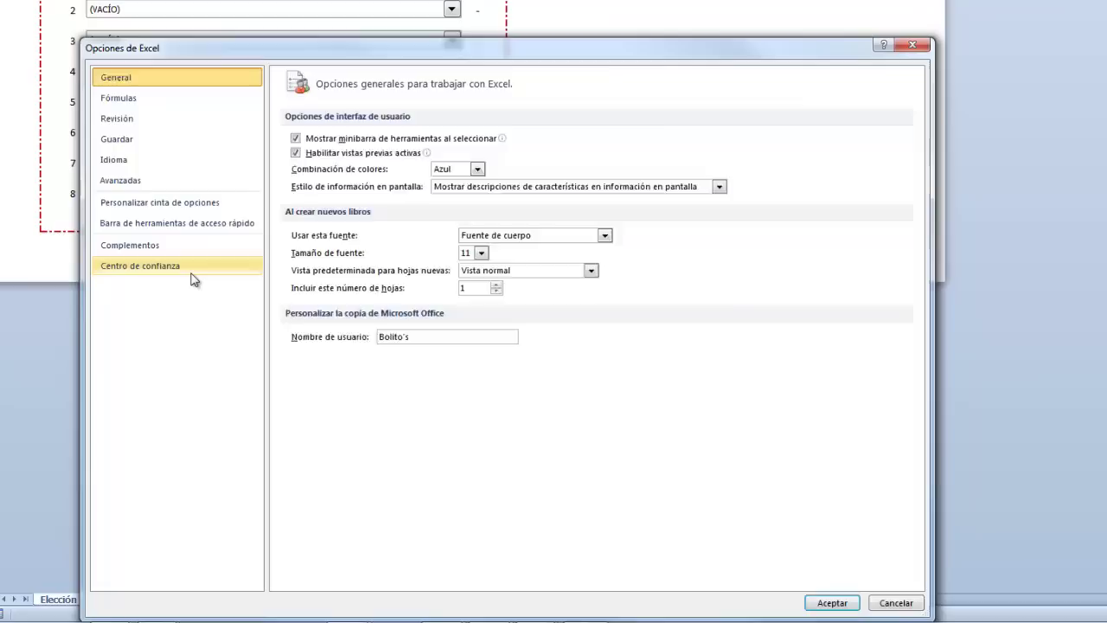
pyautogui.click(192, 277)
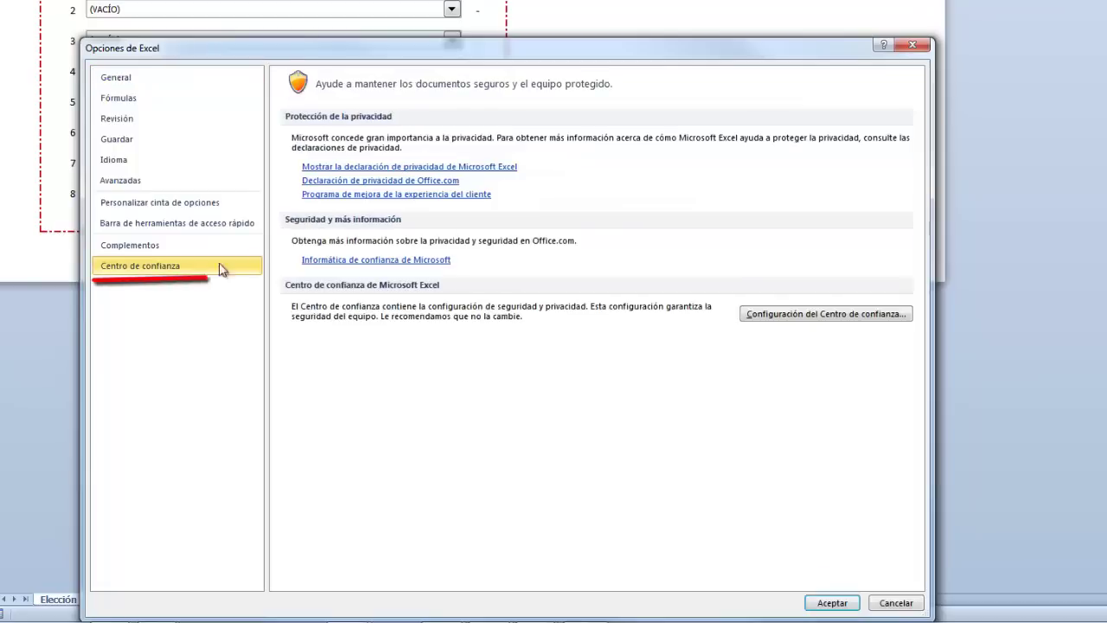
pyautogui.click(861, 315)
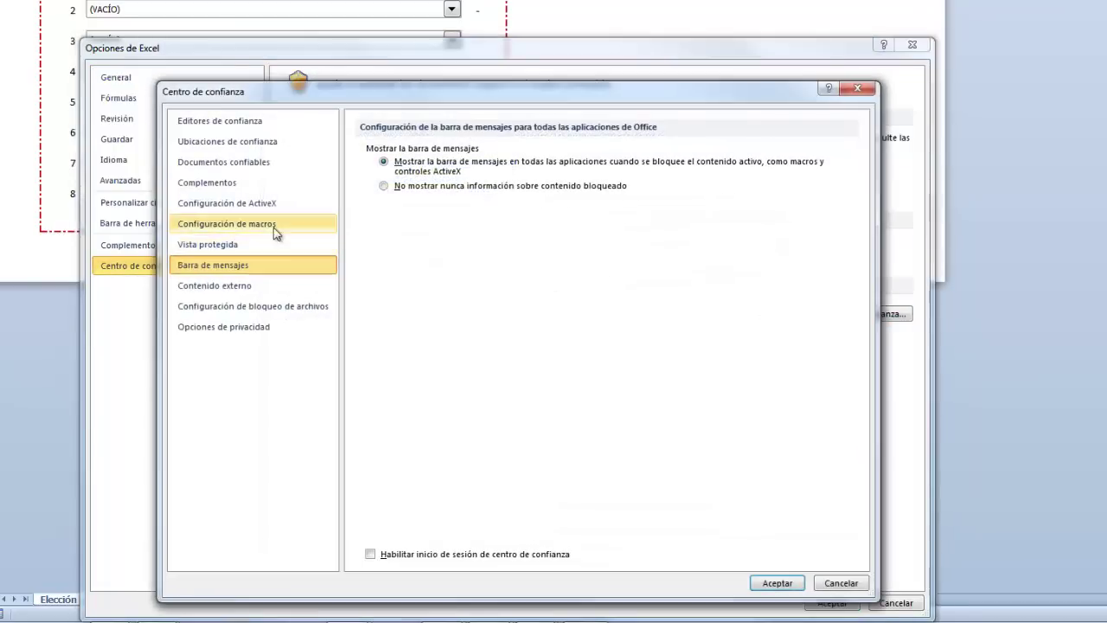
pyautogui.click(286, 235)
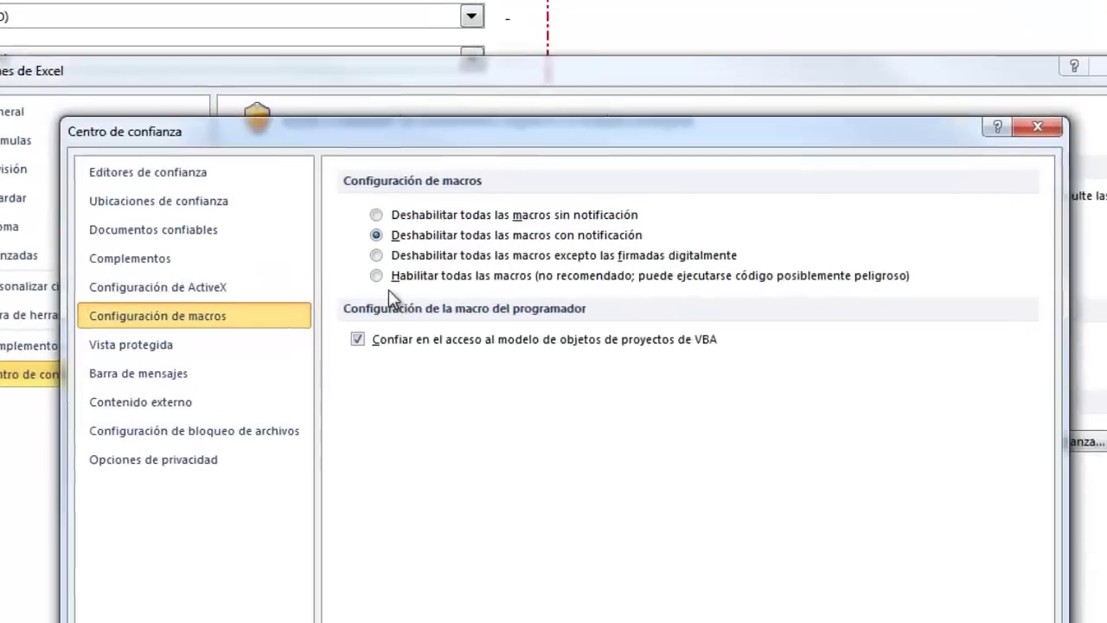
pyautogui.click(385, 196)
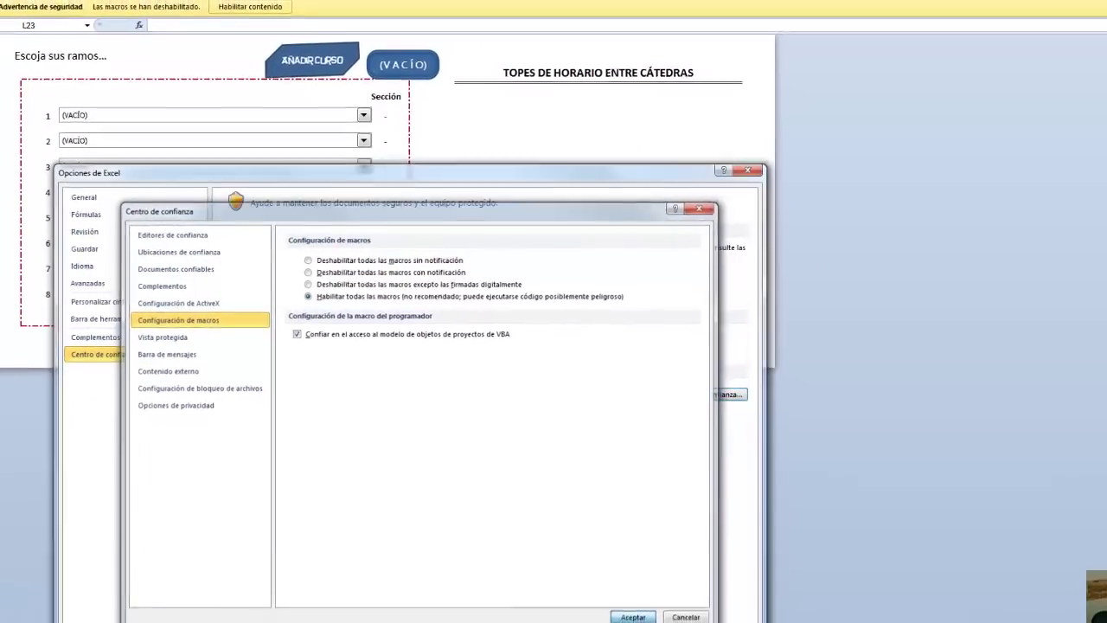
pyautogui.click(644, 616)
pyautogui.click(684, 616)
pyautogui.click(249, 21)
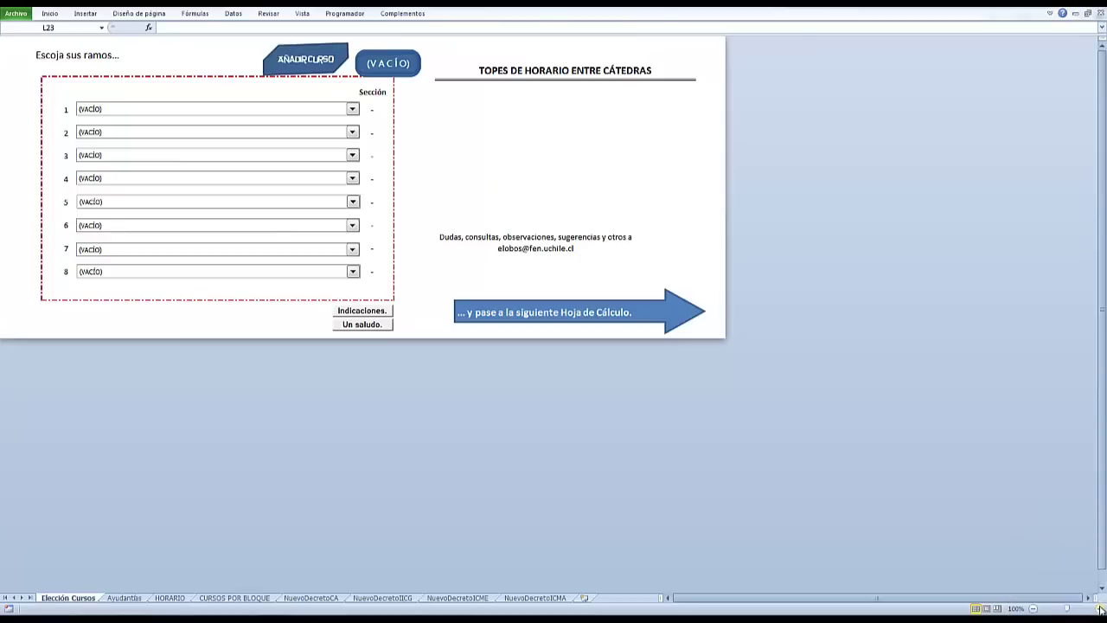
# - Zoom the Elección Cursos sheet in to 140%
pyautogui.click(1100, 609)
pyautogui.click(1100, 609)
pyautogui.click(1101, 609)
pyautogui.click(1100, 609)
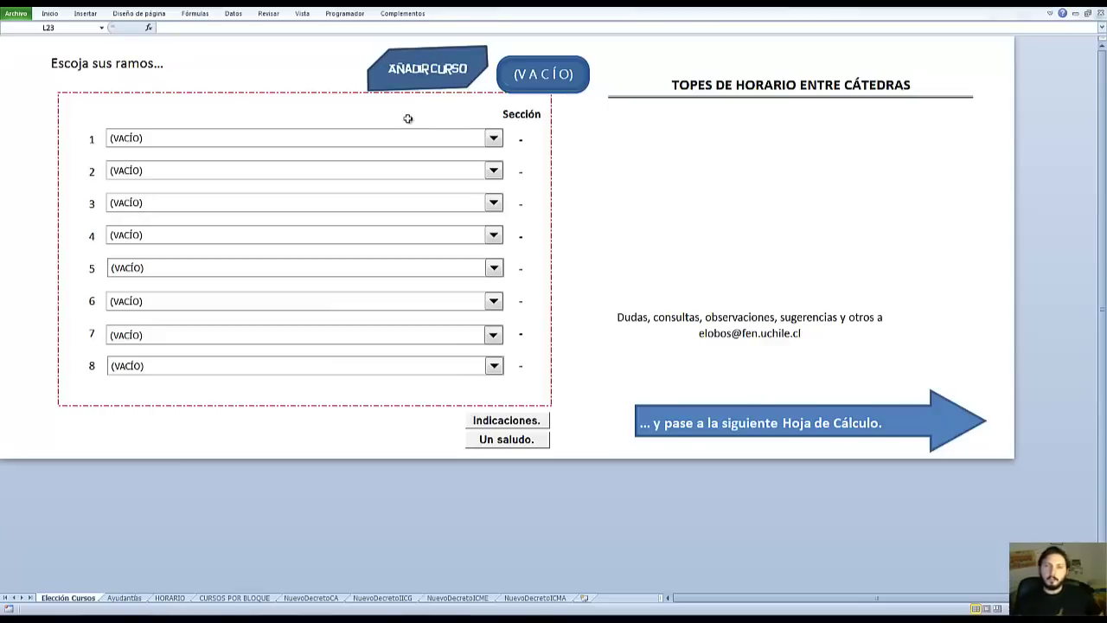
# - Browse slot 1's course list and close it without choosing, leaving (VACÍO)
pyautogui.click(423, 140)
pyautogui.moveTo(493, 164); pyautogui.dragTo(496, 192)
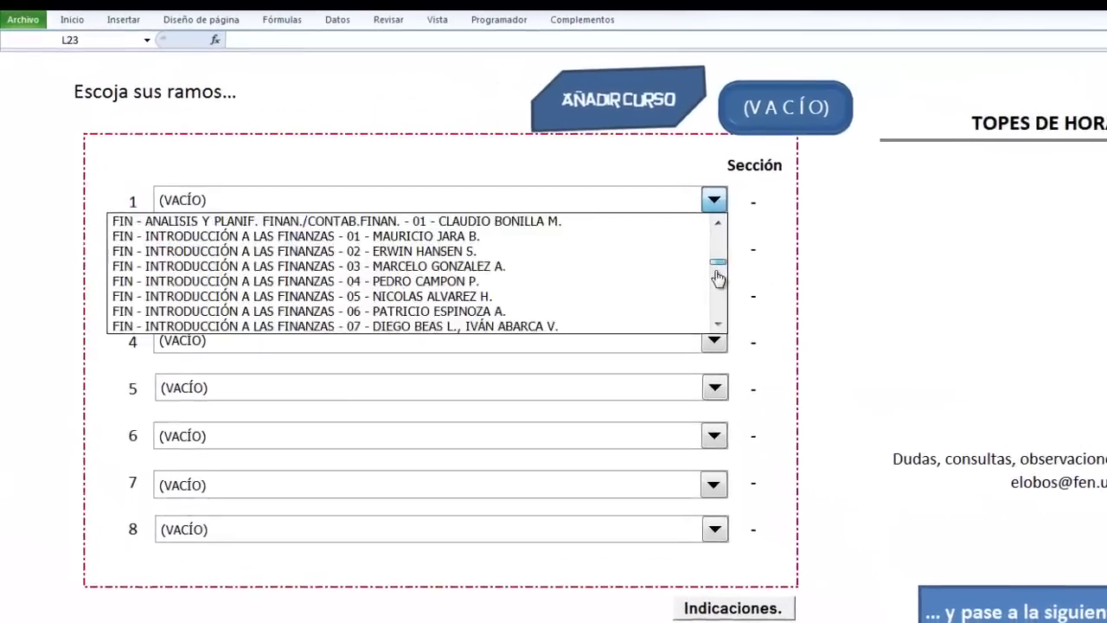
pyautogui.moveTo(717, 277); pyautogui.dragTo(714, 212)
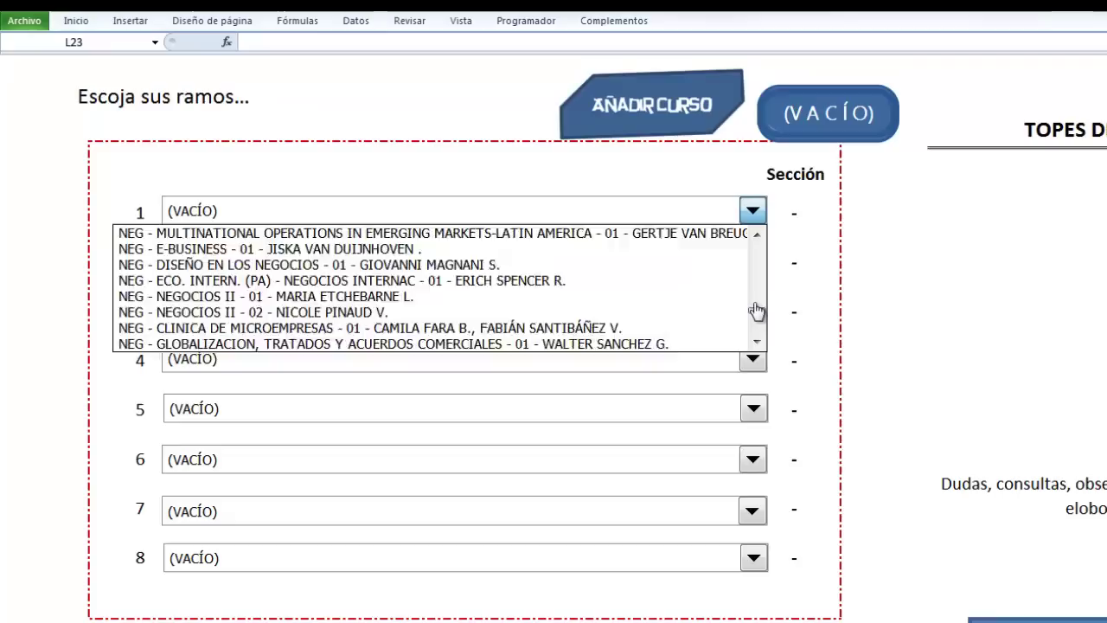
pyautogui.click(752, 216)
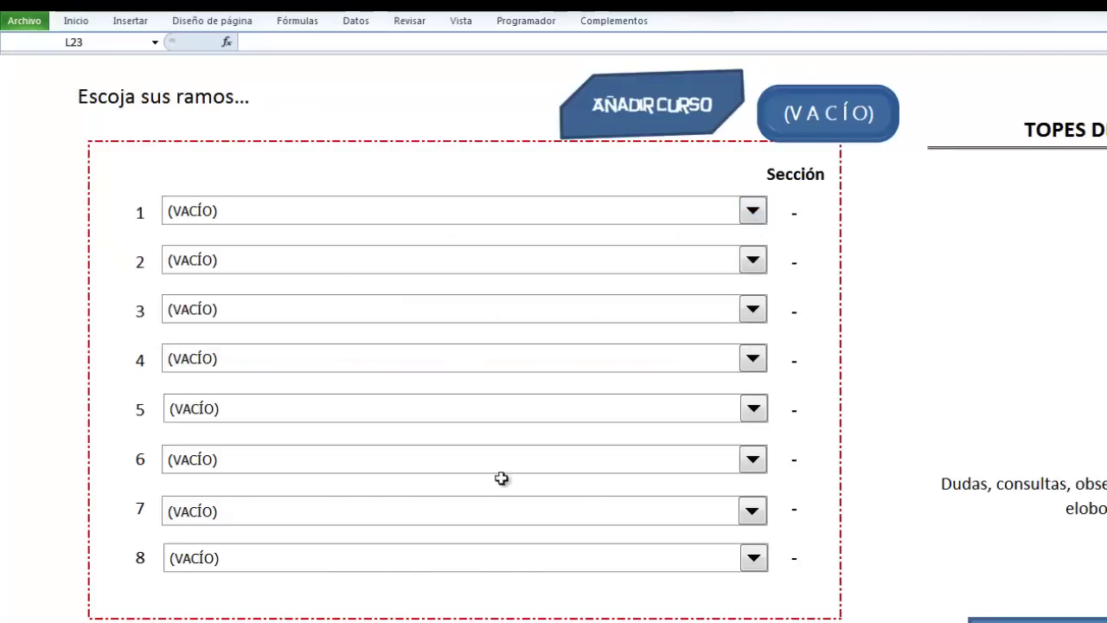
# - On the Ayudantías sheet, choose CONTABILIDAD II section 01 for slot 1
pyautogui.hotkey('ctrl', 'pagedown')
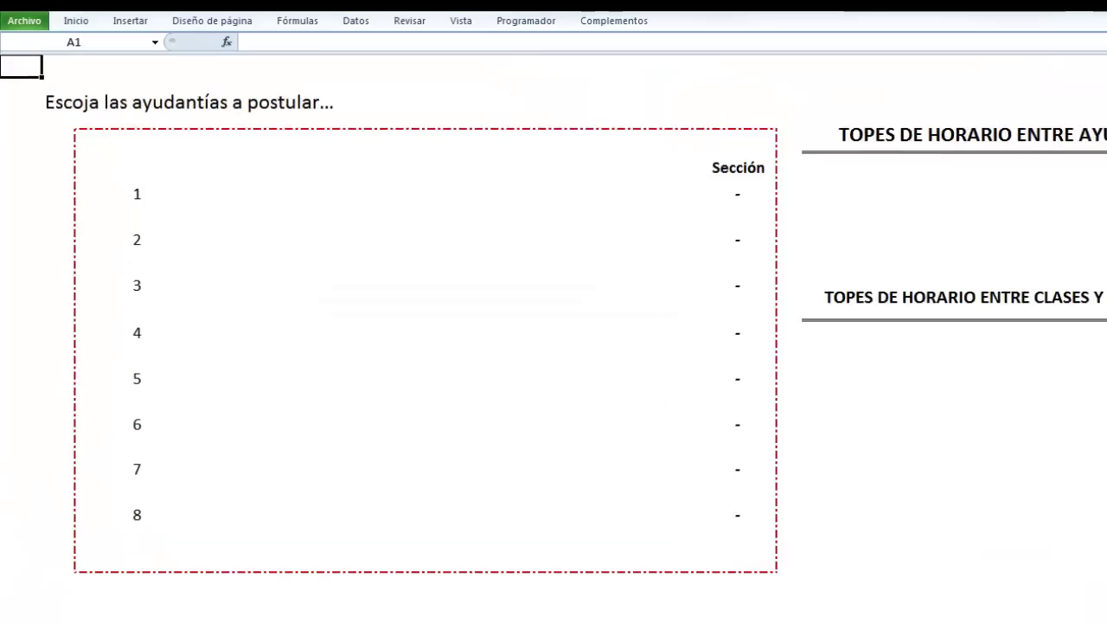
pyautogui.click(739, 207)
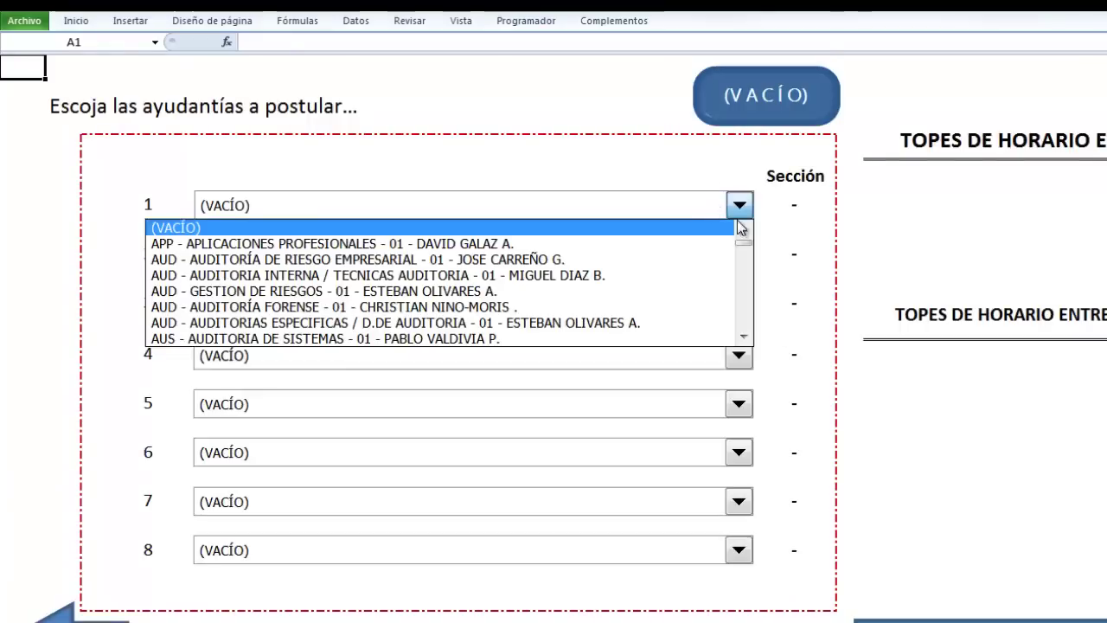
pyautogui.moveTo(746, 251); pyautogui.dragTo(739, 212)
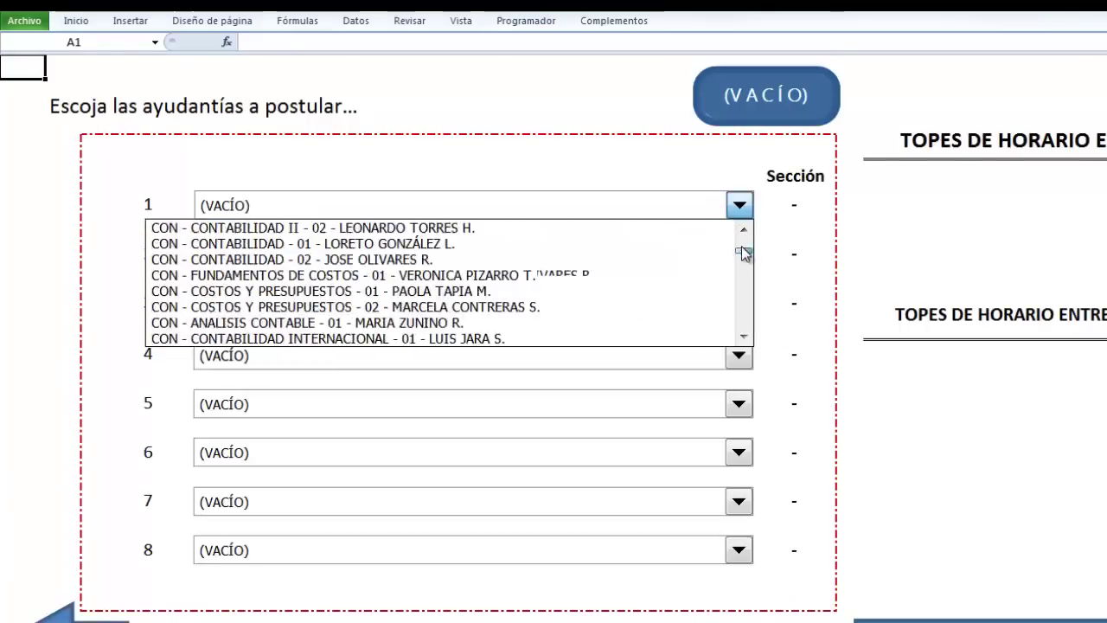
pyautogui.click(738, 207)
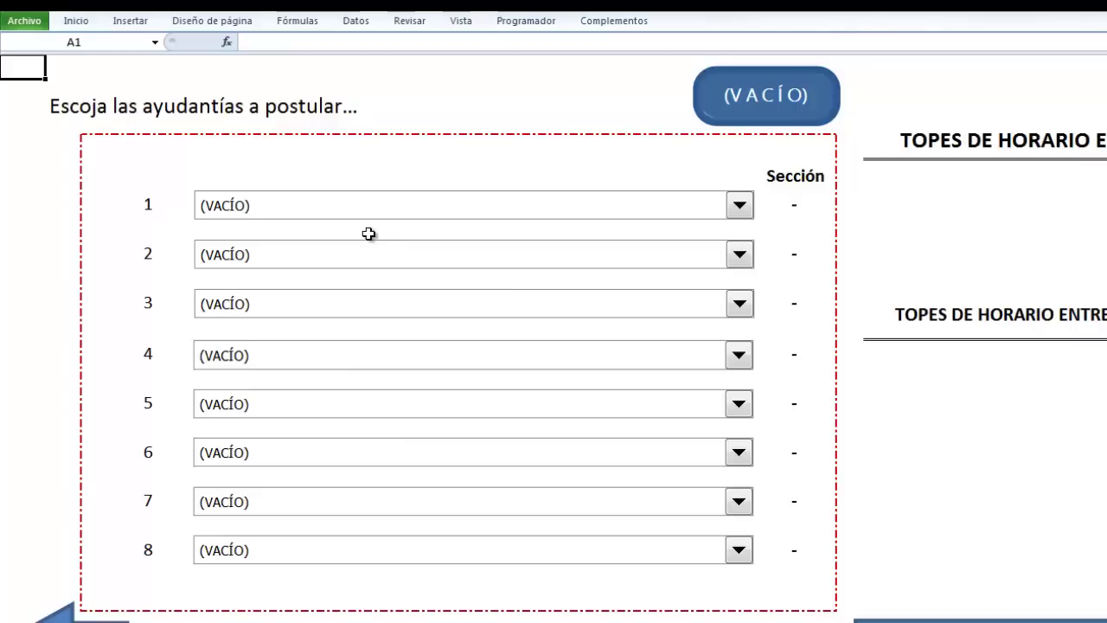
pyautogui.click(739, 206)
pyautogui.moveTo(736, 239)
pyautogui.mouseDown()
pyautogui.moveTo(741, 307)
pyautogui.moveTo(744, 254)
pyautogui.mouseUp()
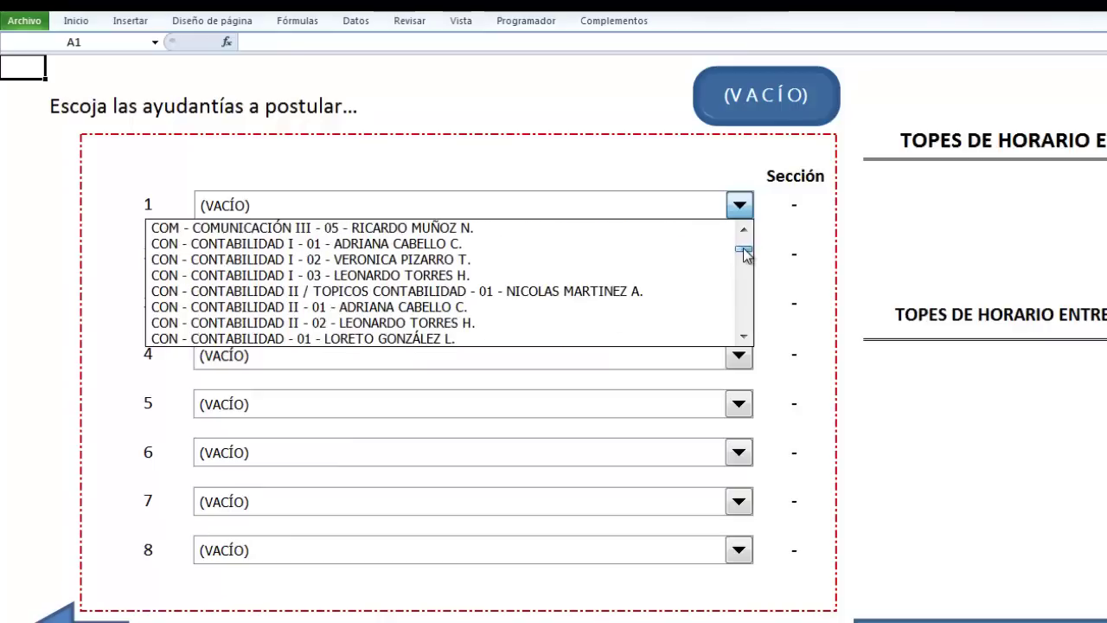
pyautogui.click(470, 314)
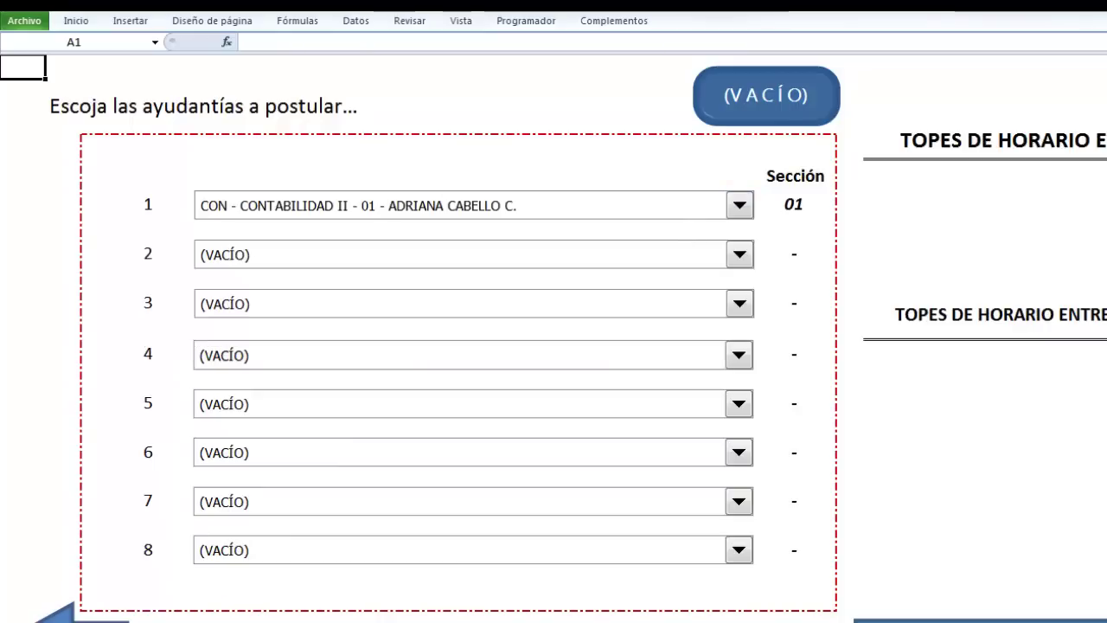
# - Preview the timetable with the chosen tutorial, then reset all tutorial slots to (VACÍO)
pyautogui.hotkey('ctrl', 'pagedown')
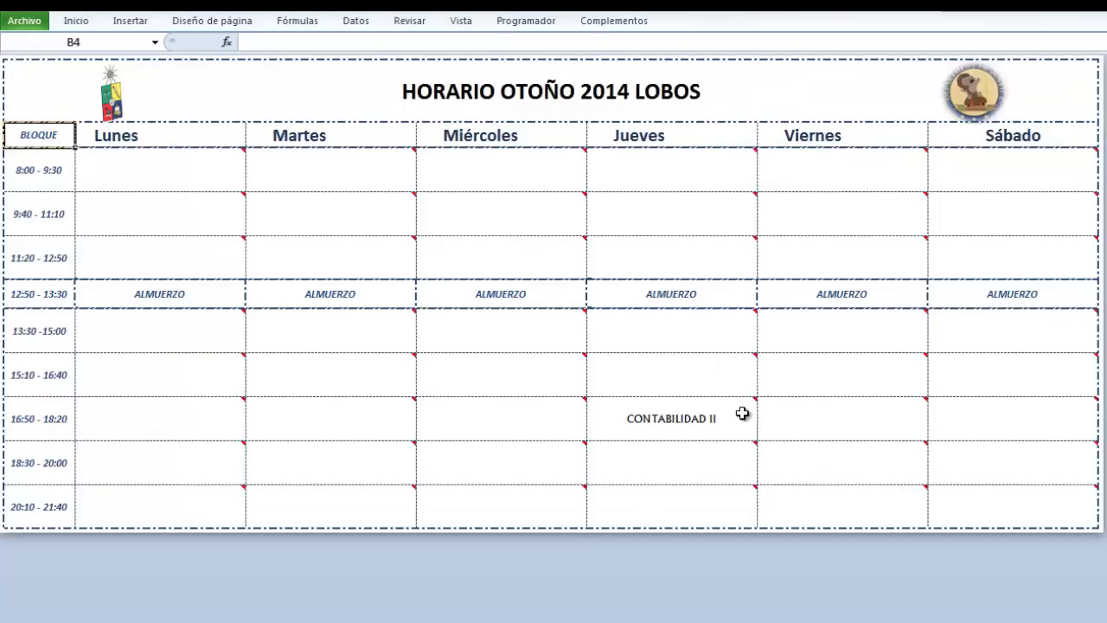
pyautogui.moveTo(674, 459)
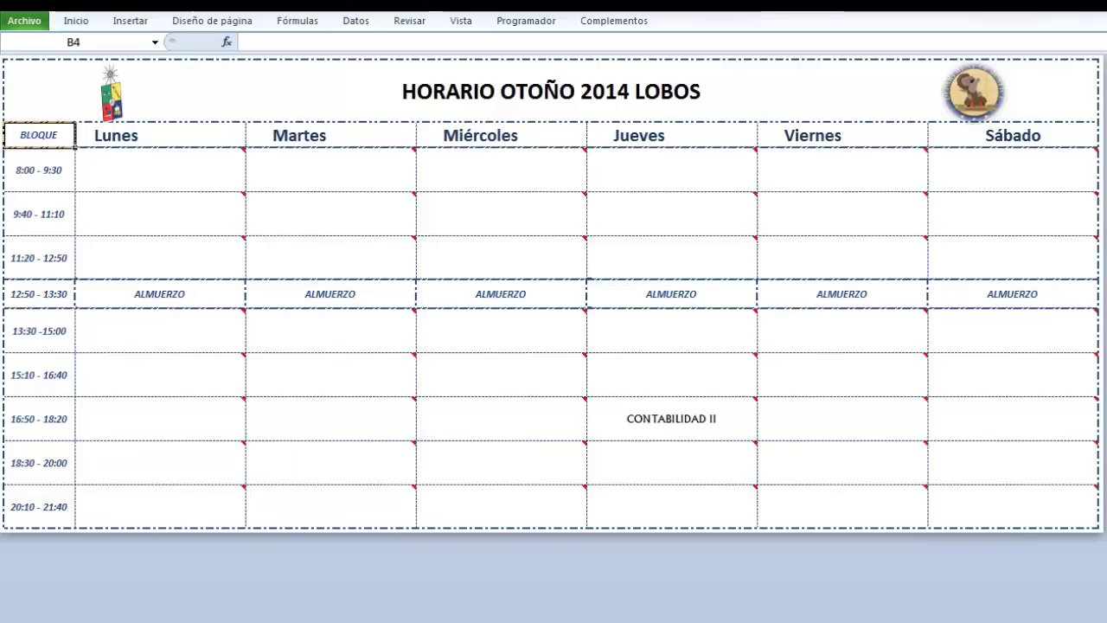
pyautogui.hotkey('ctrl', 'pageup')
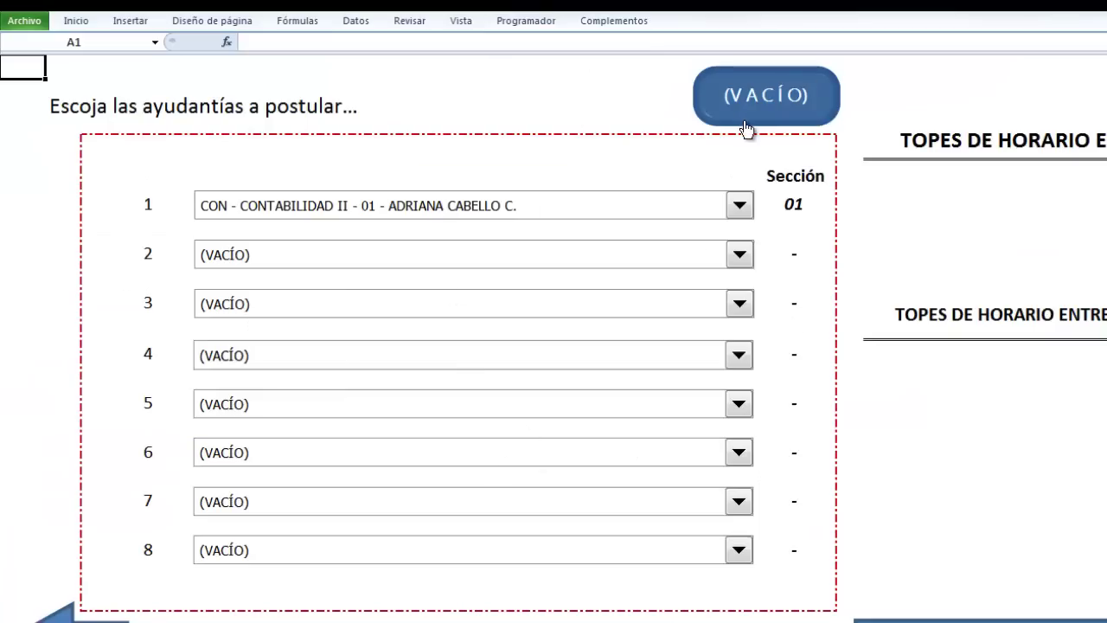
pyautogui.click(813, 92)
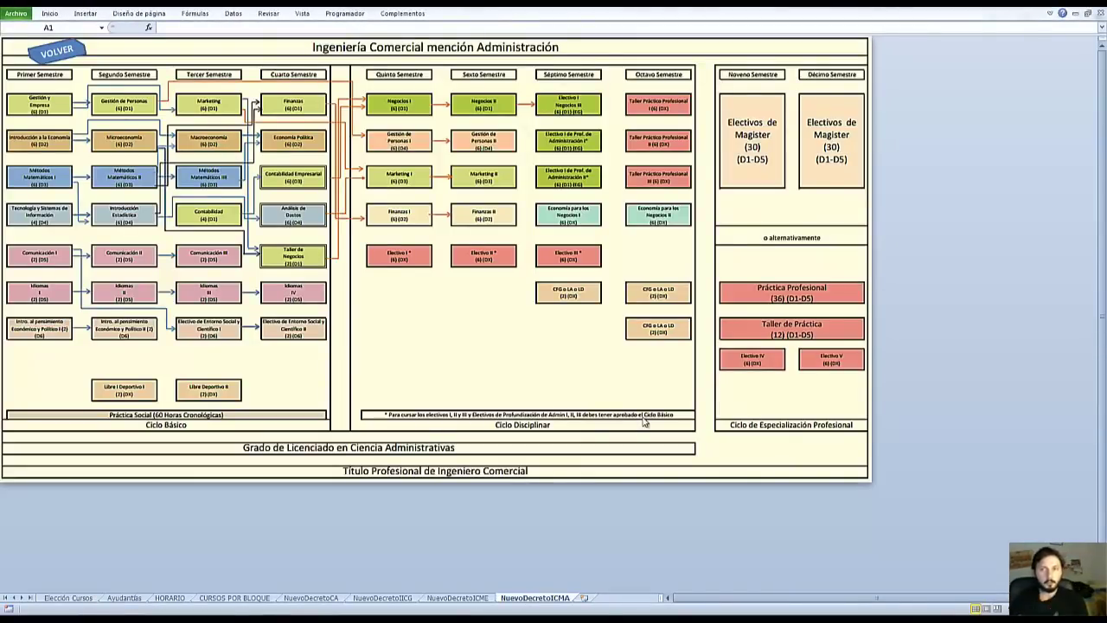
# - Browse the ICME, IICG and CA curriculum maps, highlighting Contabilidad I/II, Microeconomía and Gestión de Procesos boxes
pyautogui.hotkey('ctrl', 'pageup')
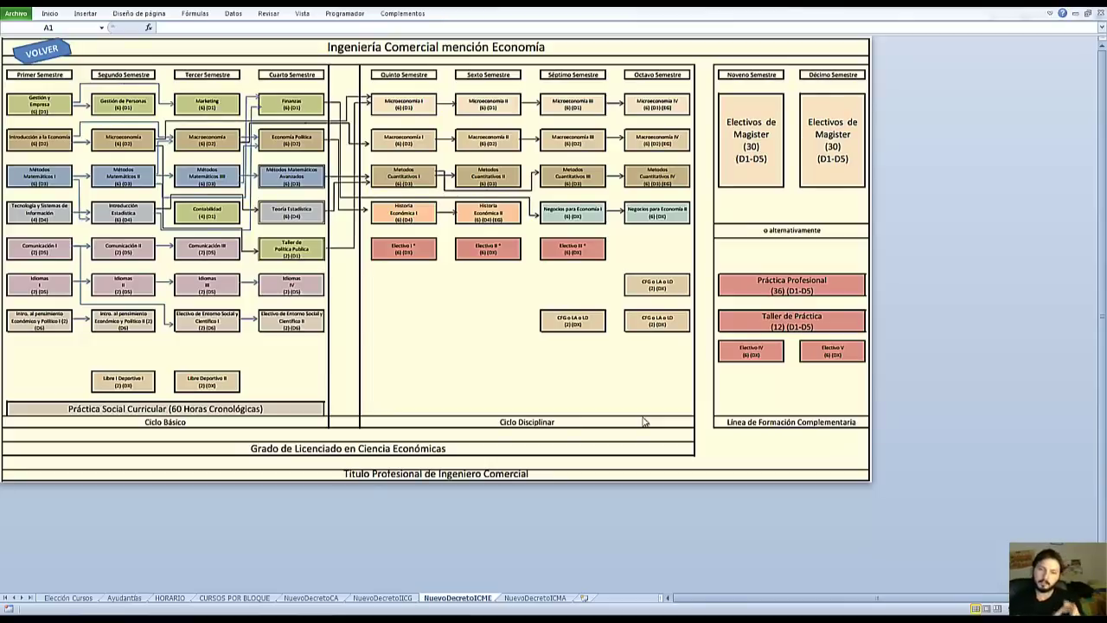
pyautogui.hotkey('ctrl', 'pageup')
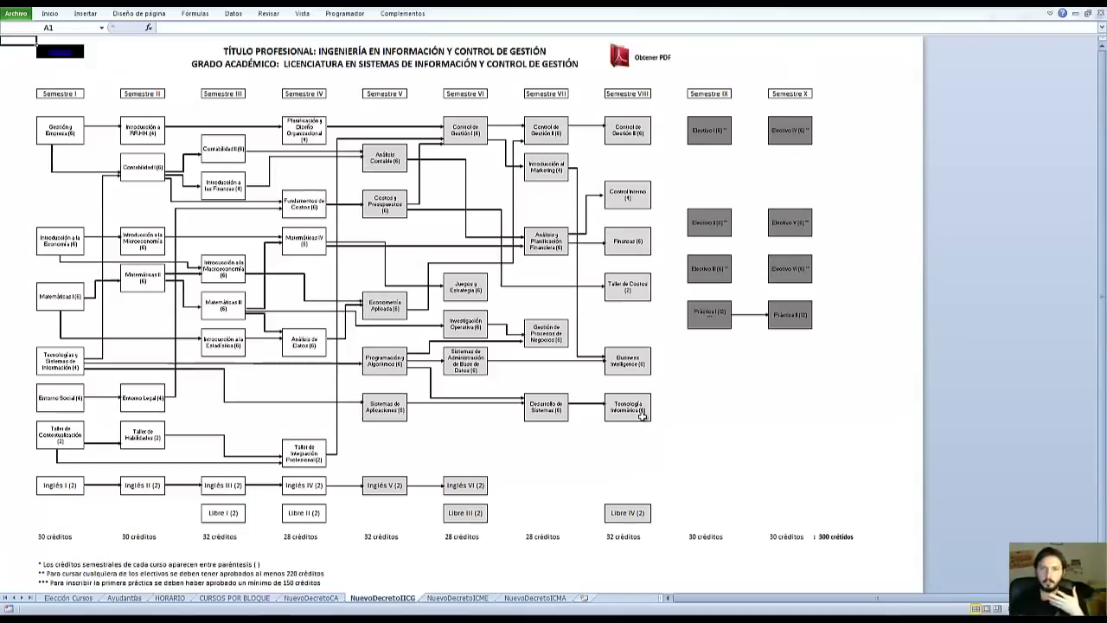
pyautogui.hotkey('ctrl', 'pageup')
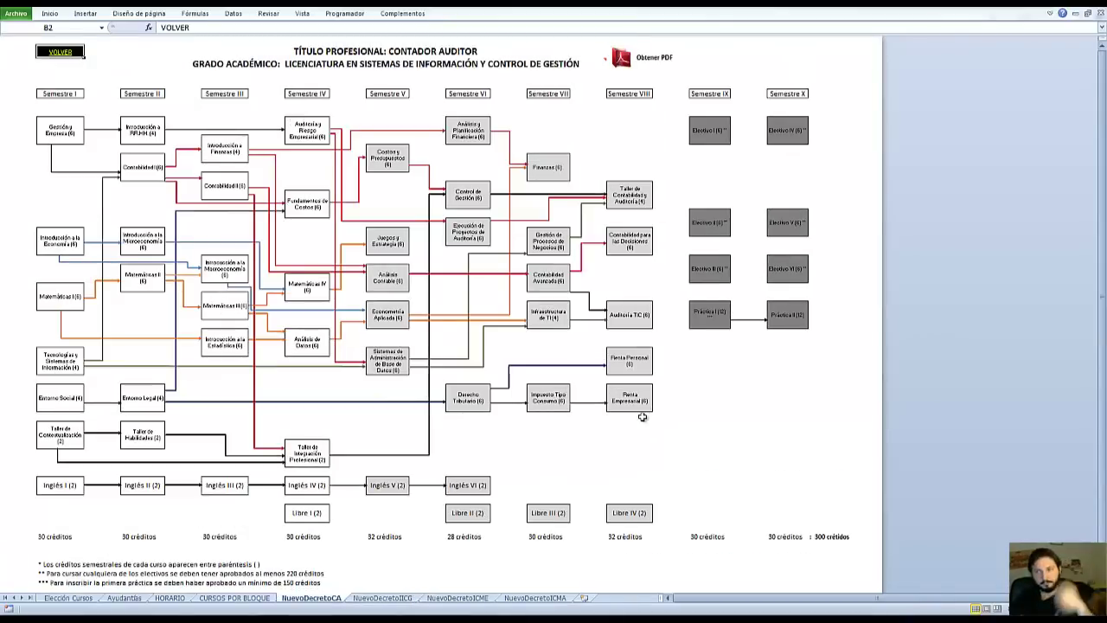
pyautogui.click(157, 170)
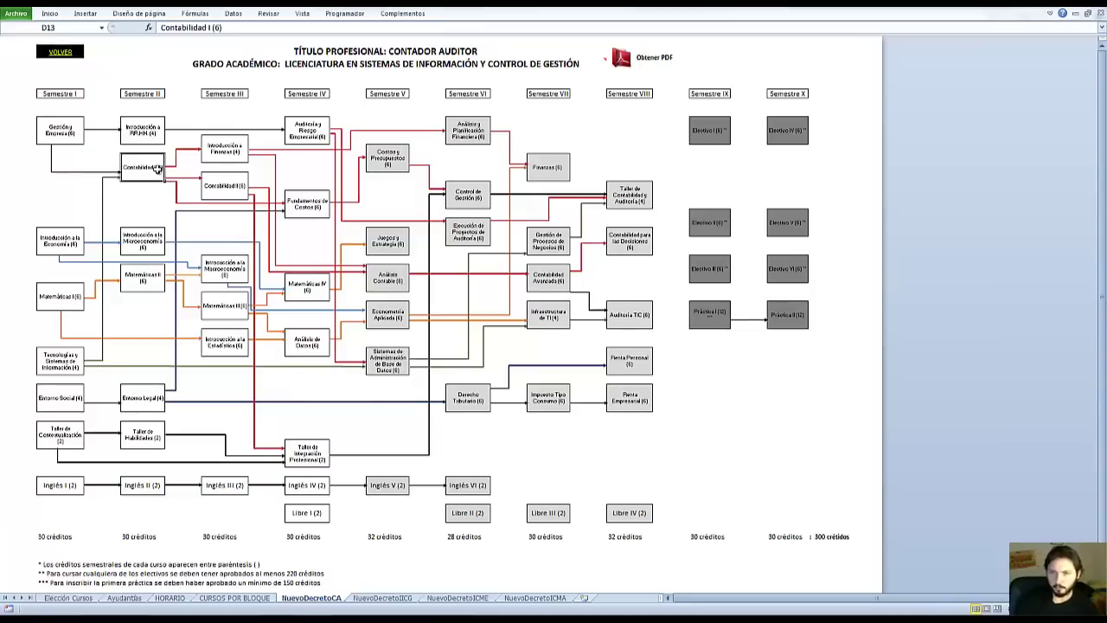
pyautogui.click(151, 239)
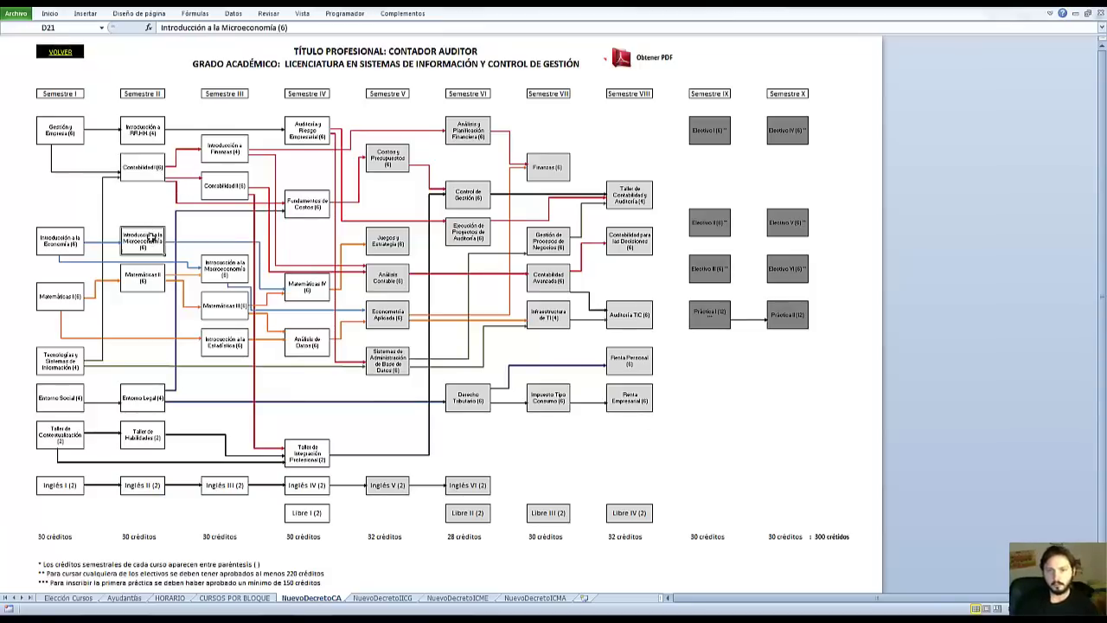
pyautogui.click(212, 173)
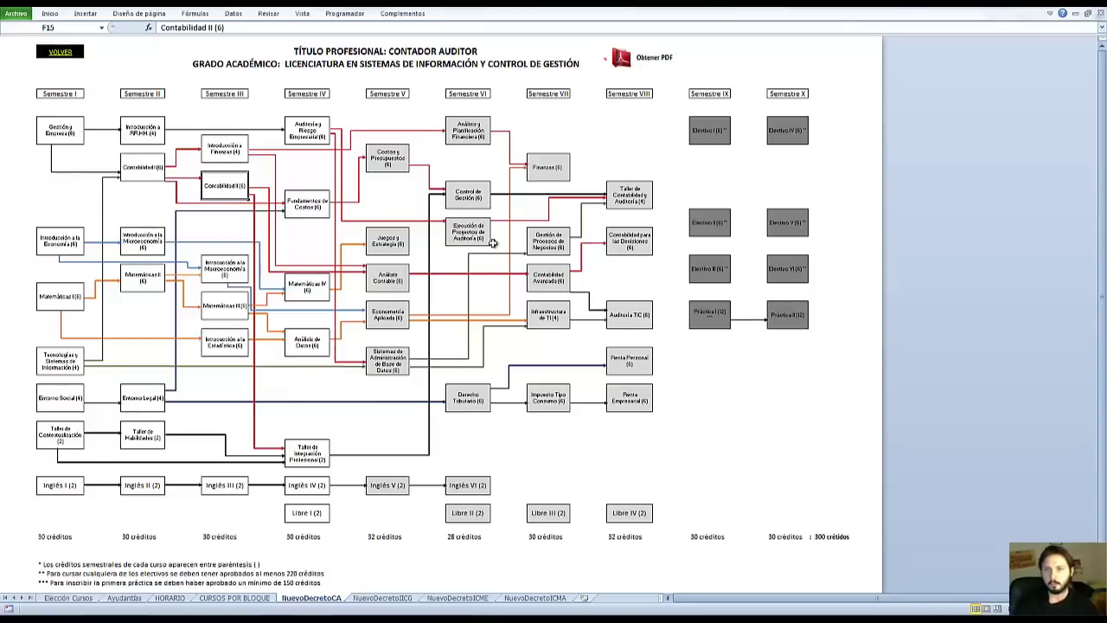
pyautogui.moveTo(537, 235); pyautogui.dragTo(520, 206)
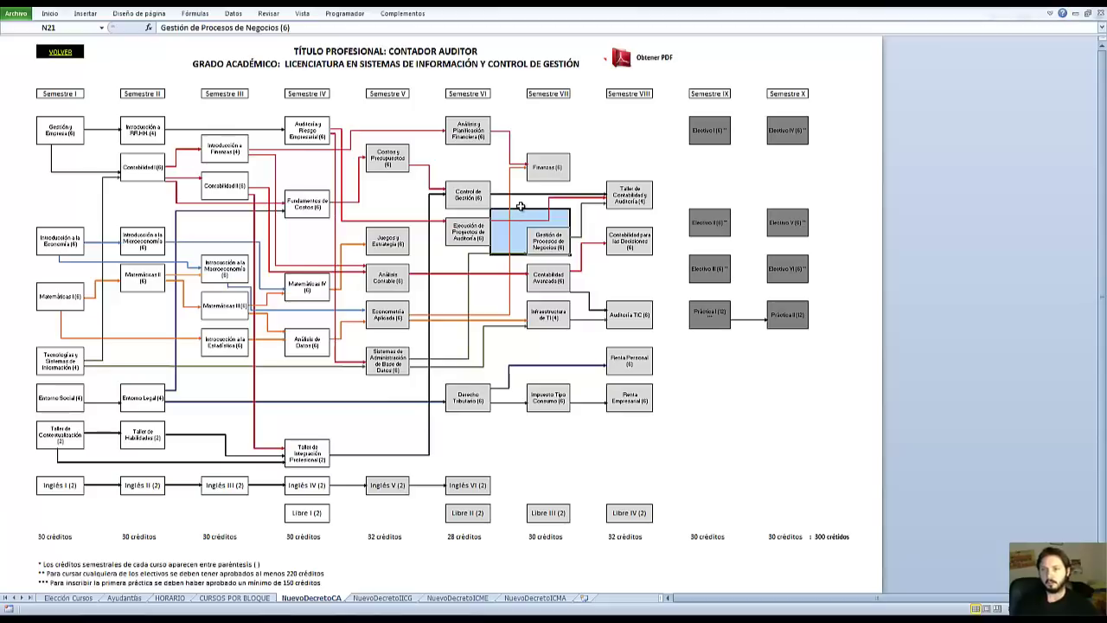
pyautogui.click(521, 206)
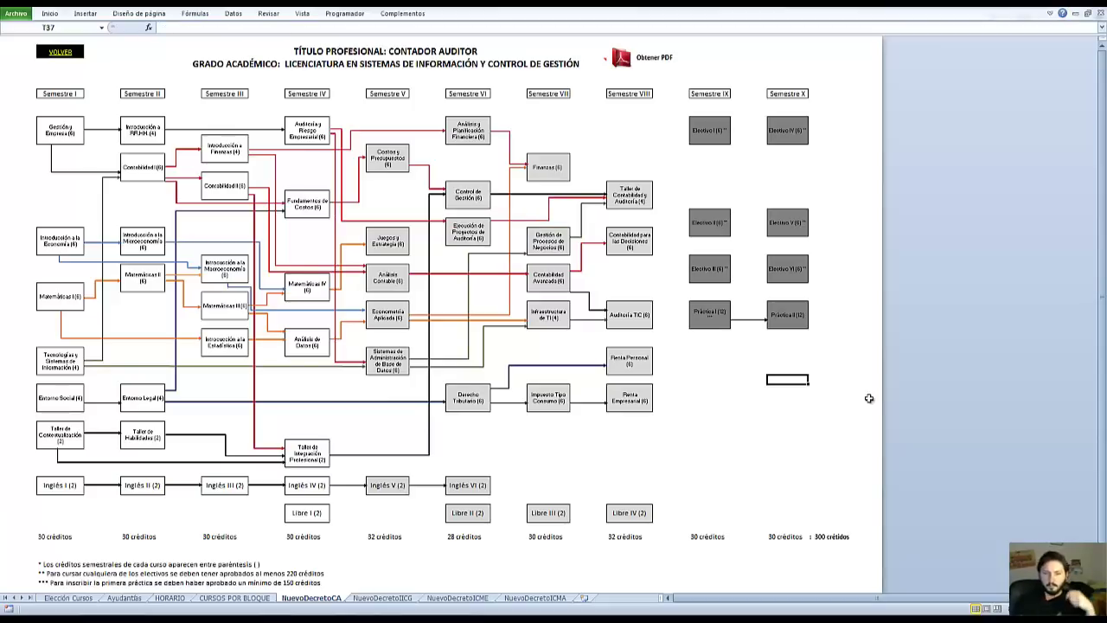
pyautogui.hotkey('ctrl', 'pageup')
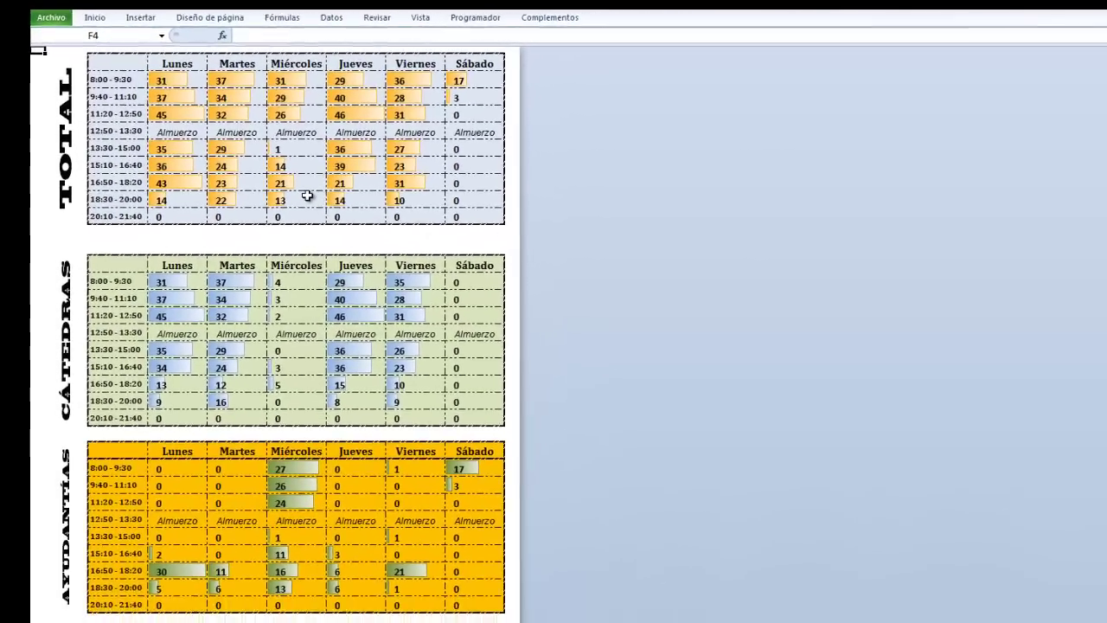
# - Highlight Lunes 11:20 counts 45, Ayudantías 30 and Jueves 11:20 counts 46, then move back one sheet
pyautogui.click(180, 104)
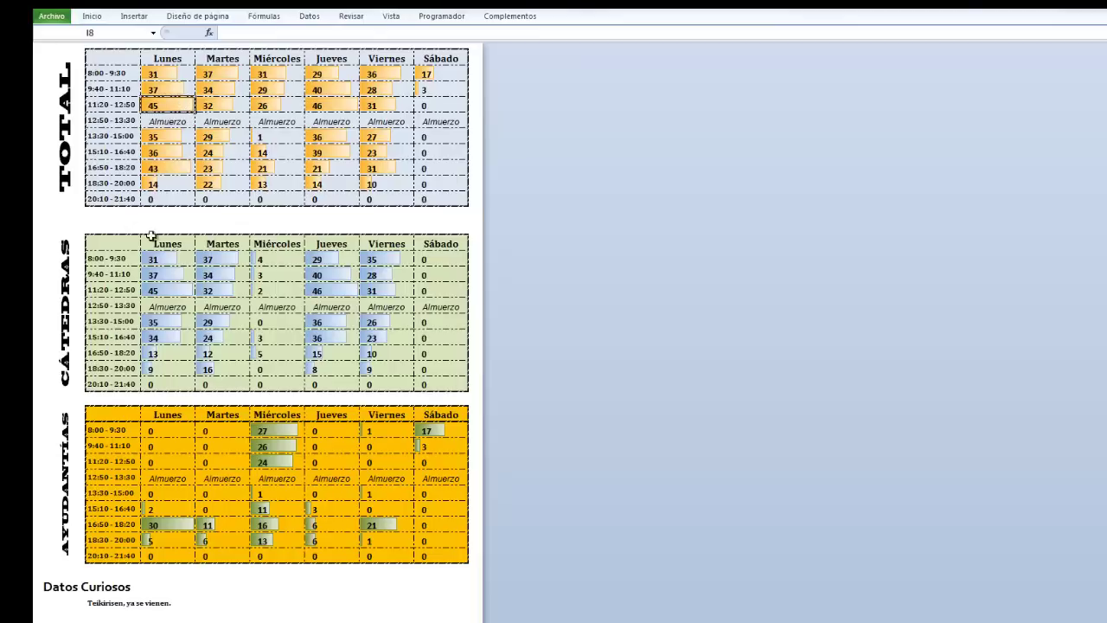
pyautogui.click(157, 293)
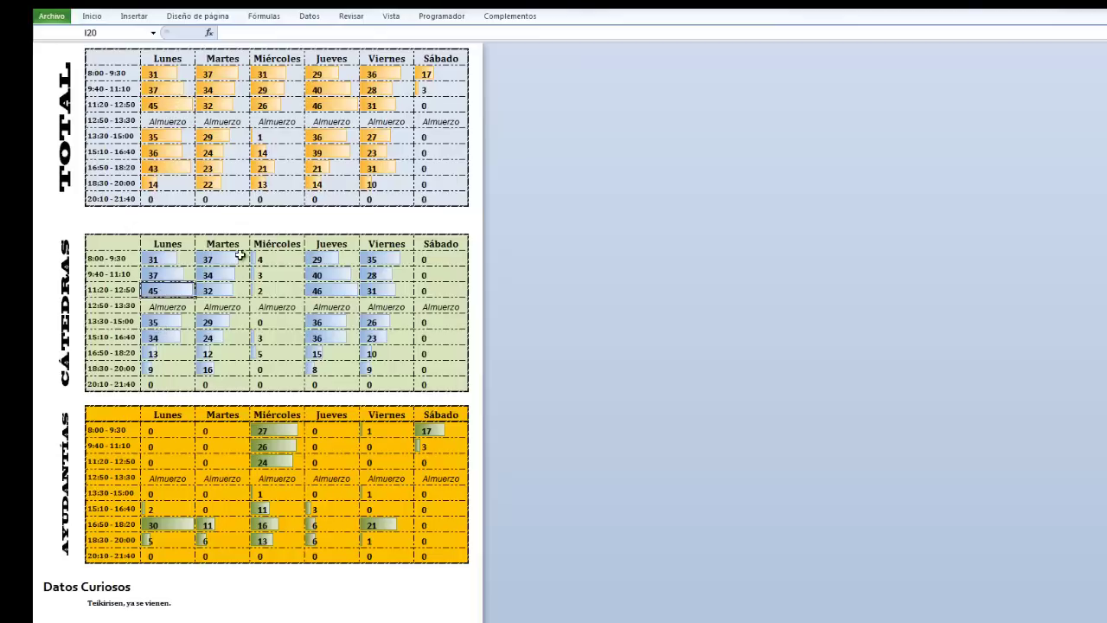
pyautogui.click(172, 526)
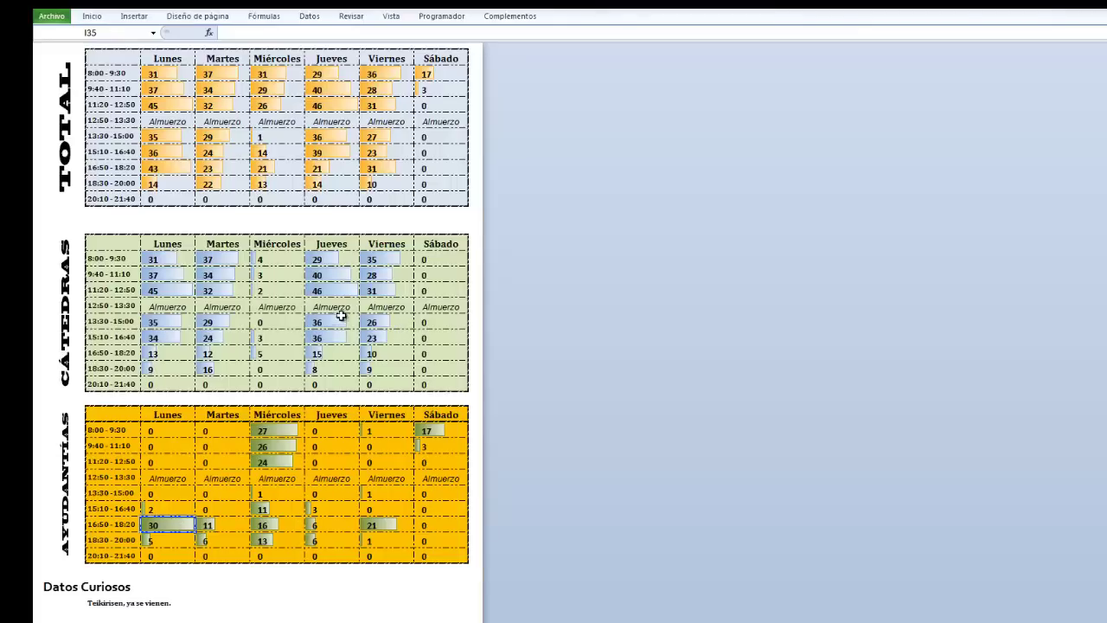
pyautogui.click(333, 104)
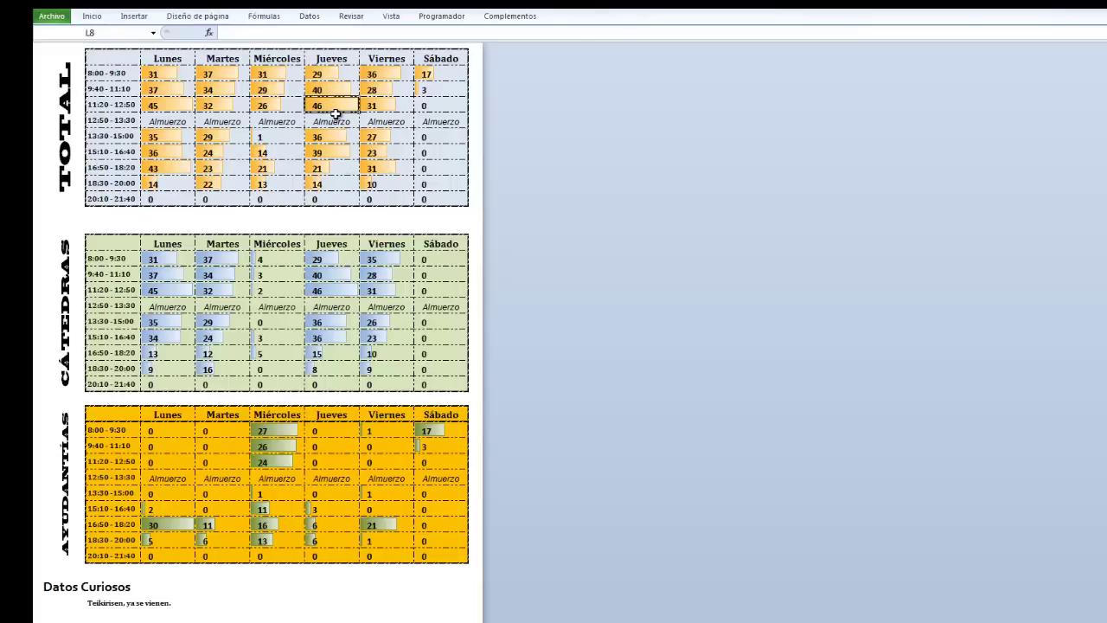
pyautogui.click(329, 290)
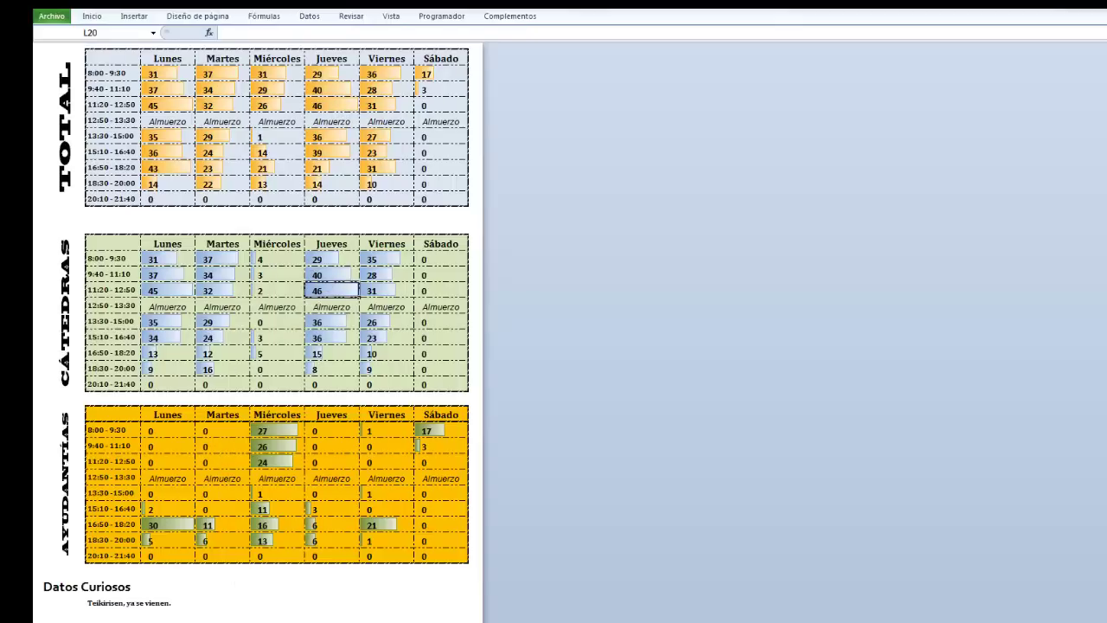
pyautogui.hotkey('ctrl', 'pageup')
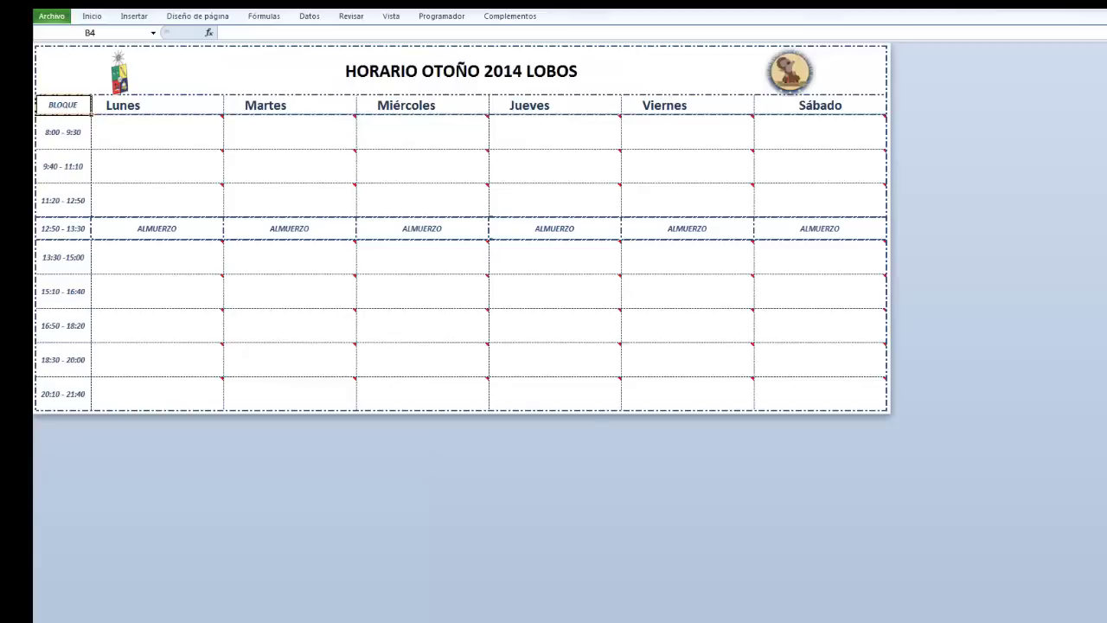
# - On Elección Cursos, put GESTION DE RECURSOS HUMANOS I section 06 in slot 1 and bring up Selección Cursos
pyautogui.hotkey('ctrl', 'pageup')
pyautogui.hotkey('ctrl', 'pageup')
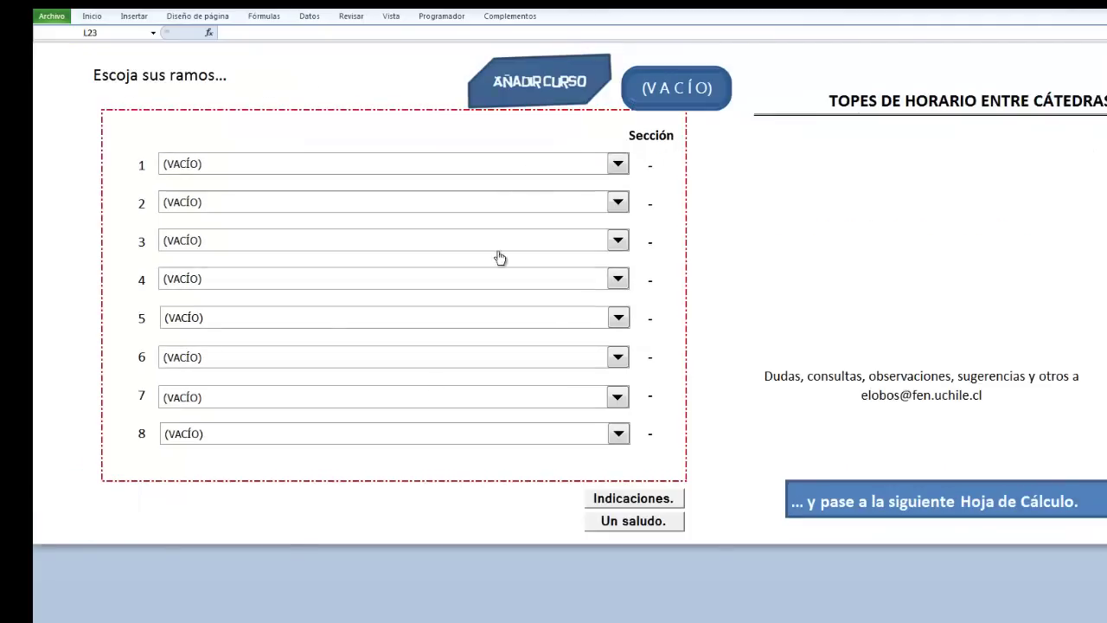
pyautogui.click(597, 165)
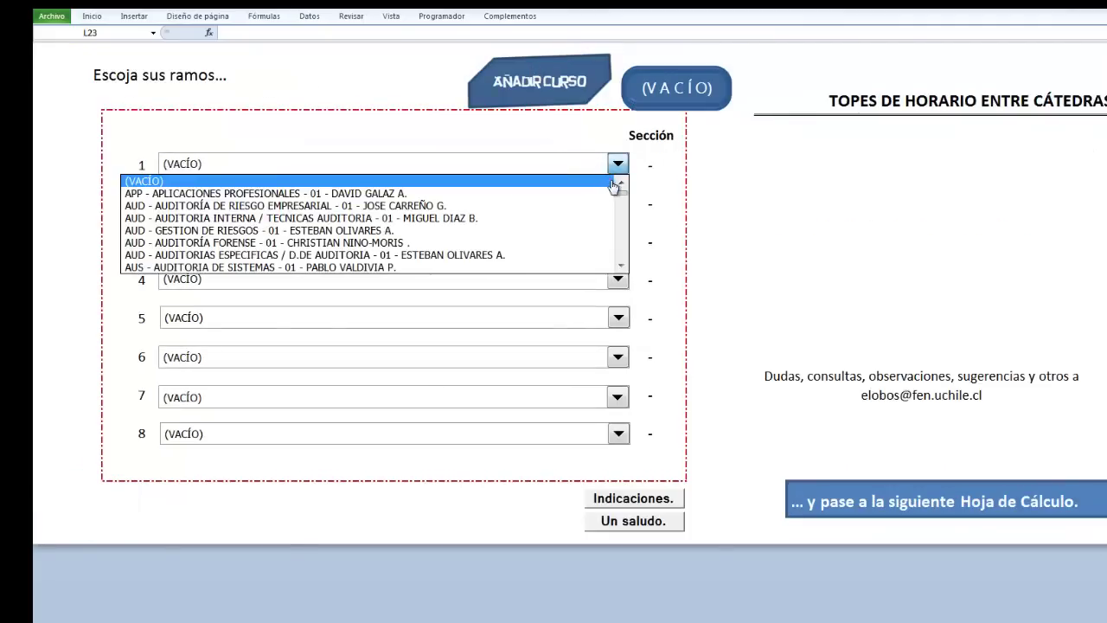
pyautogui.moveTo(621, 197); pyautogui.dragTo(622, 236)
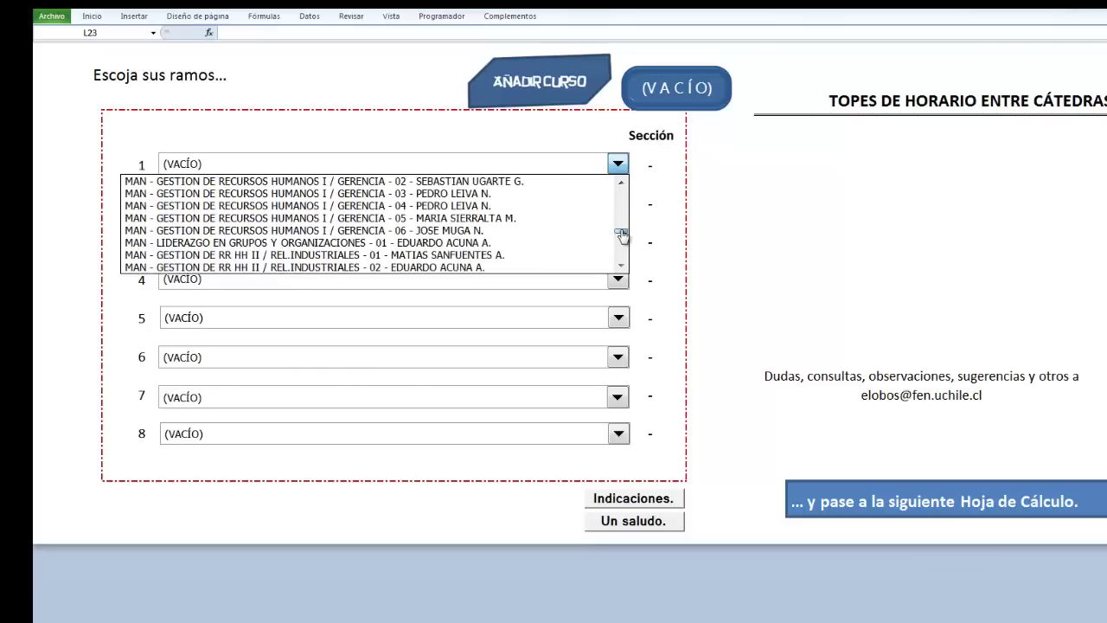
pyautogui.click(499, 231)
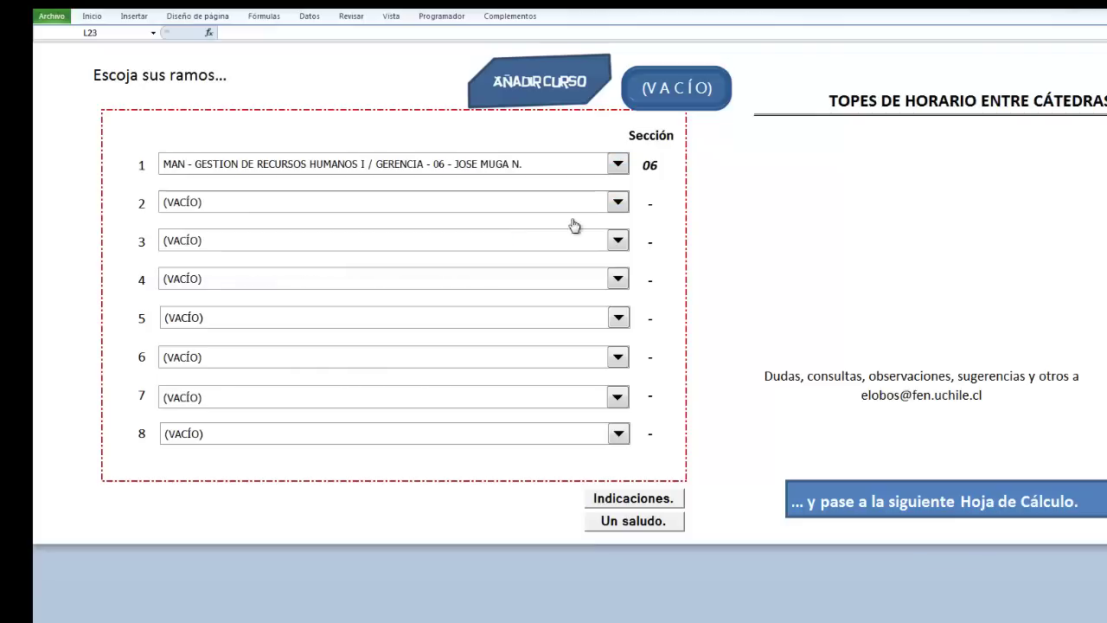
pyautogui.click(547, 85)
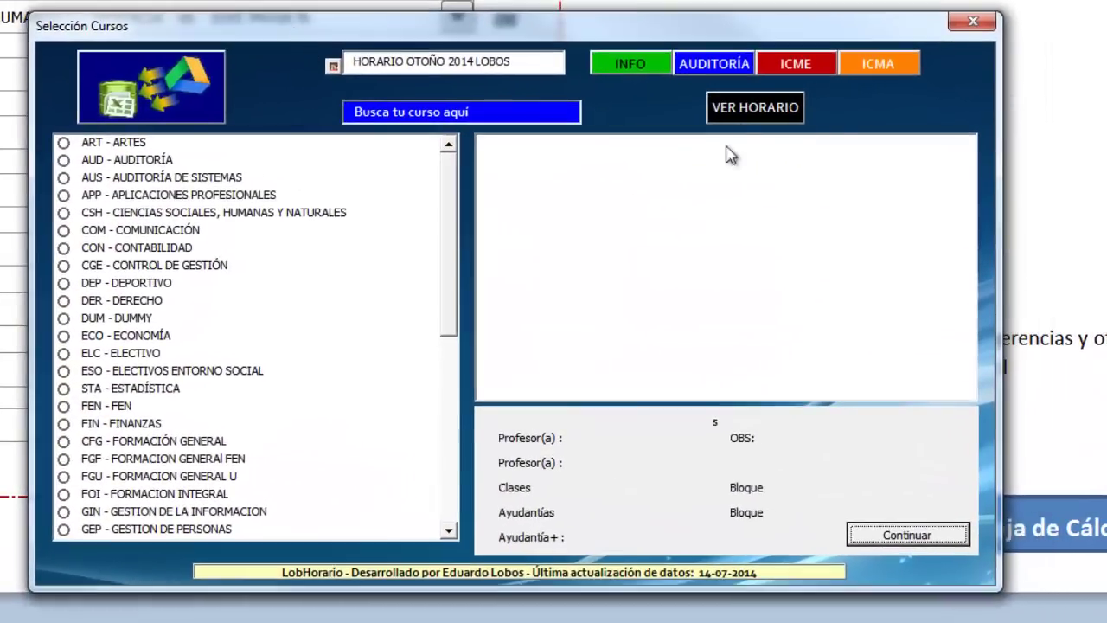
# - Add METODOS MATEMATICOS IV section 01 (MEM255) as Curso 2 and agree to add another course
pyautogui.moveTo(452, 178); pyautogui.dragTo(453, 358)
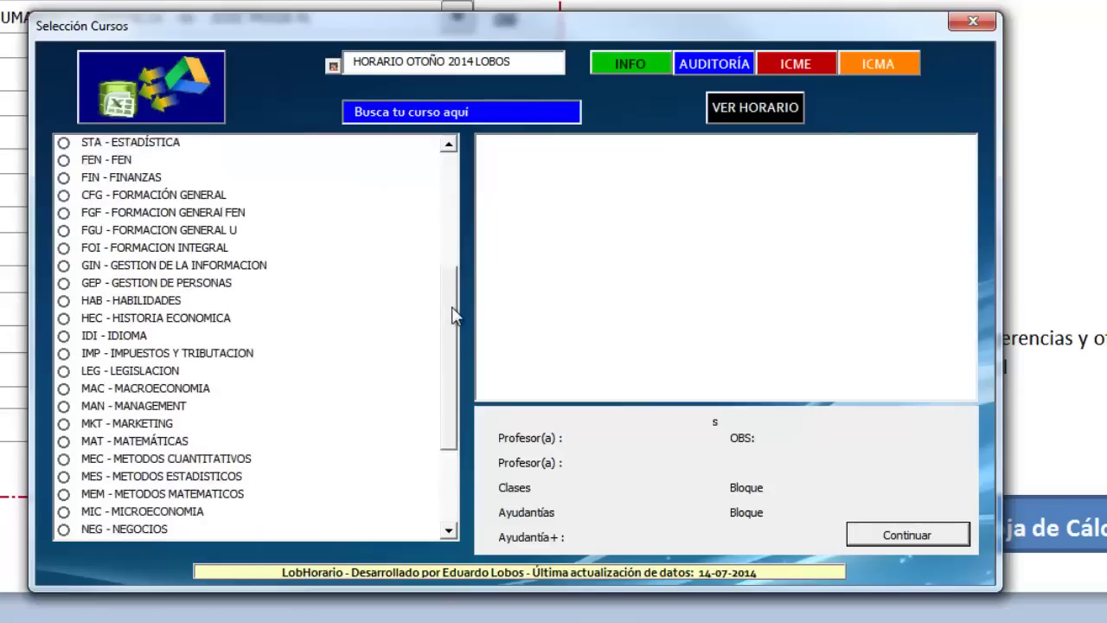
pyautogui.click(294, 371)
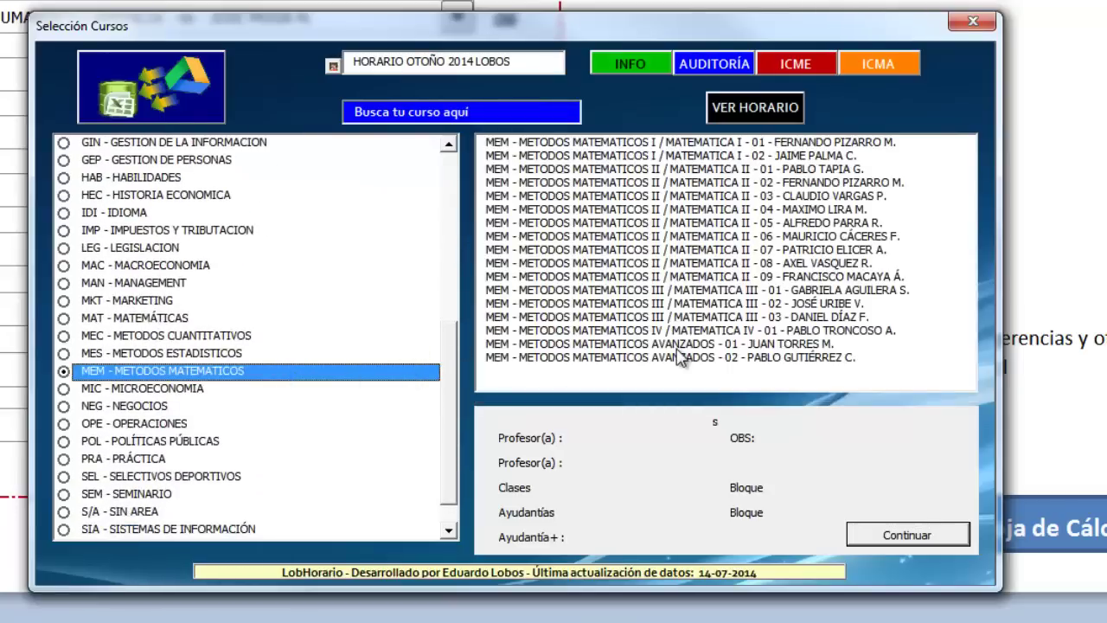
pyautogui.click(636, 334)
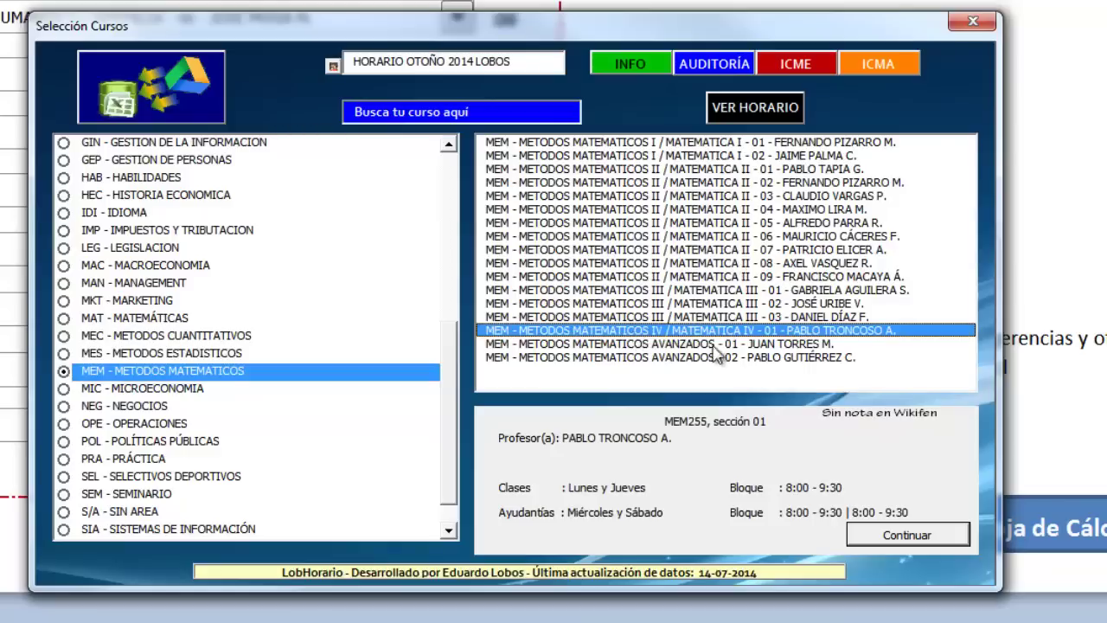
pyautogui.click(915, 537)
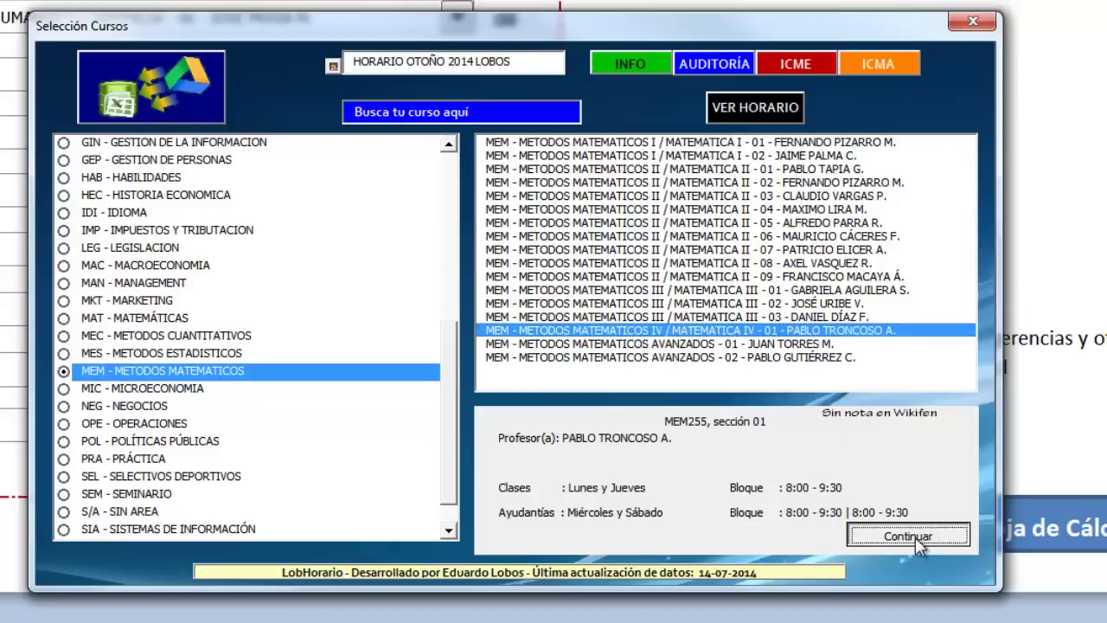
pyautogui.click(546, 448)
pyautogui.click(899, 494)
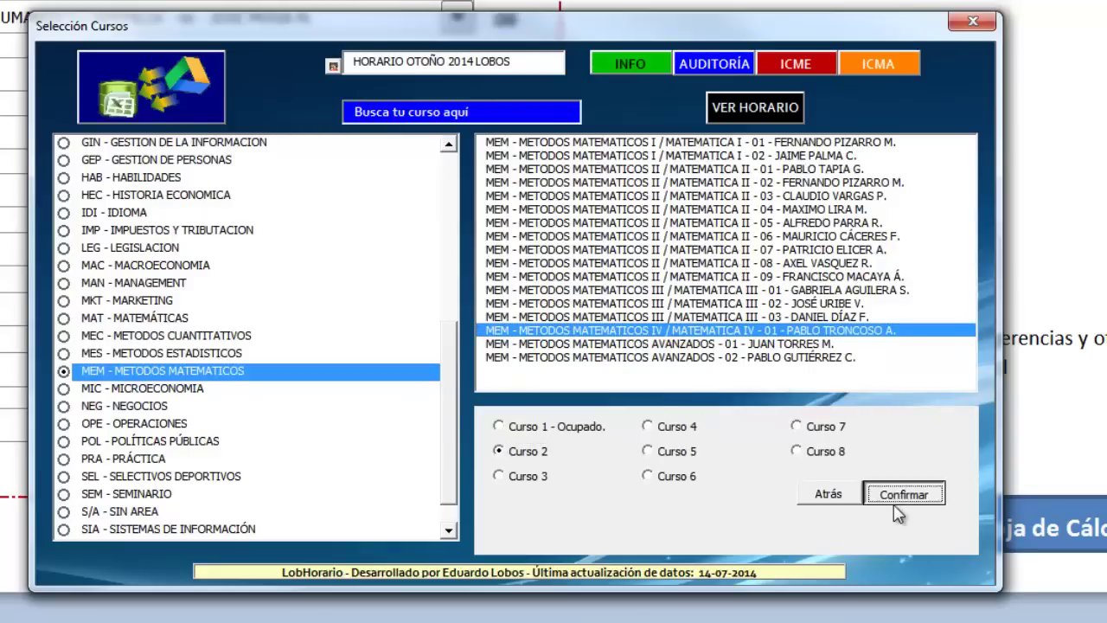
pyautogui.click(547, 403)
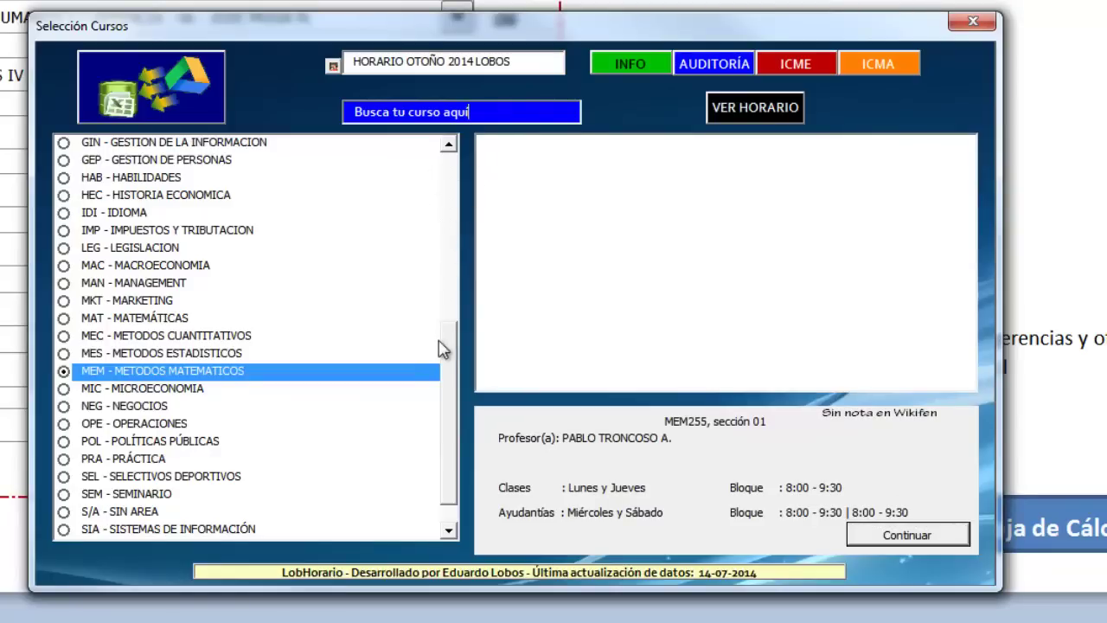
pyautogui.moveTo(446, 350); pyautogui.dragTo(468, 182)
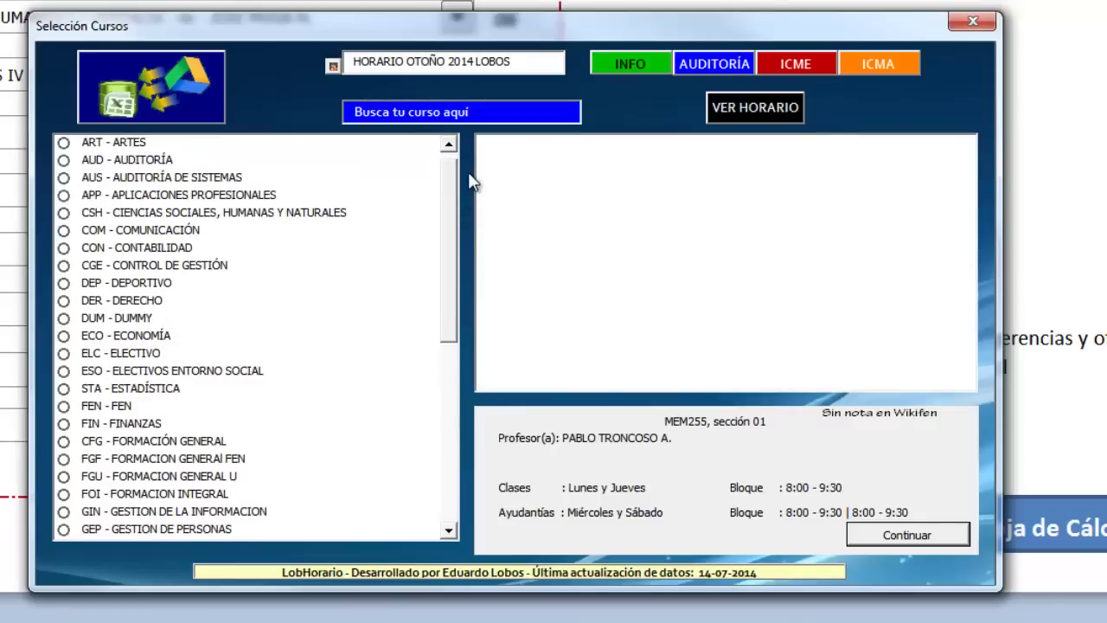
# - Search 'OPERATIVA' and add INVESTIGACION OPERATIVA section 04 as Curso 3
pyautogui.click(500, 115)
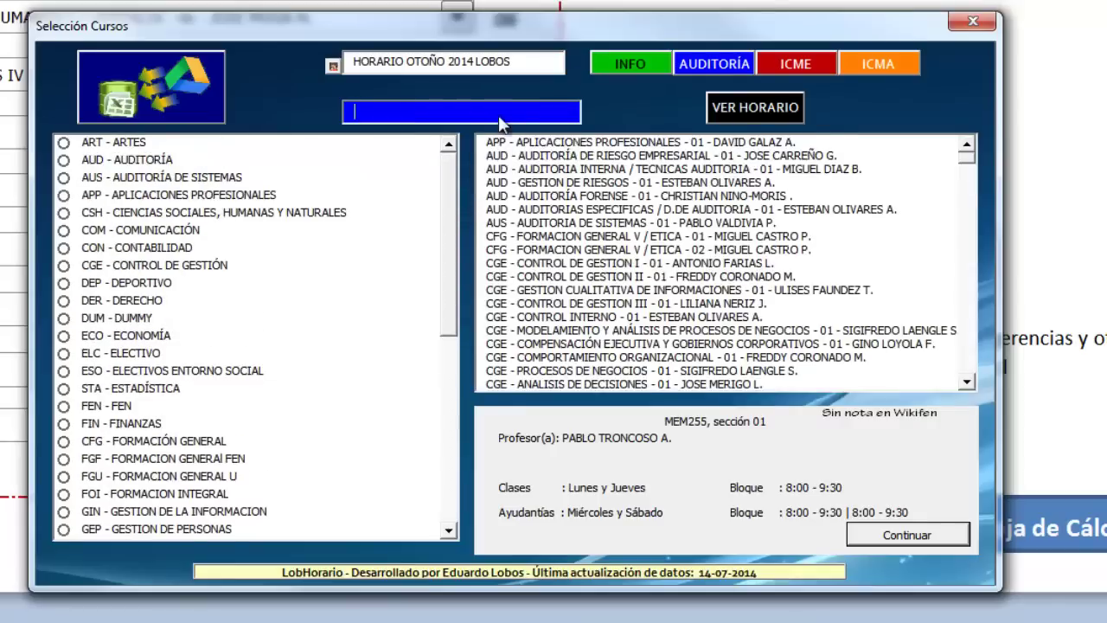
pyautogui.write('OPE')
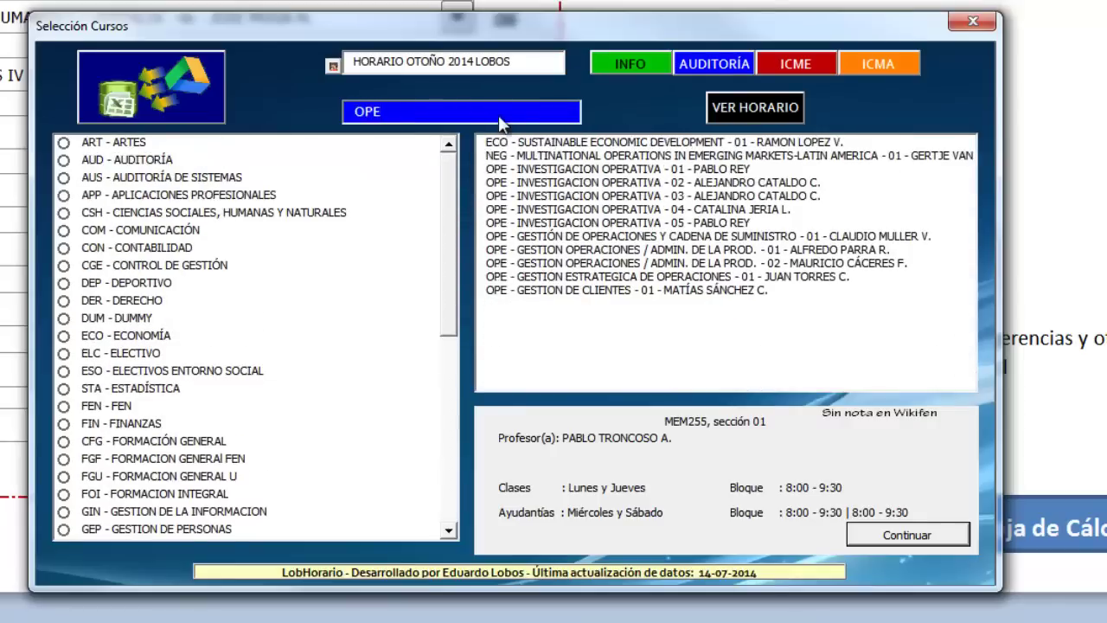
pyautogui.write('RA')
pyautogui.click(611, 183)
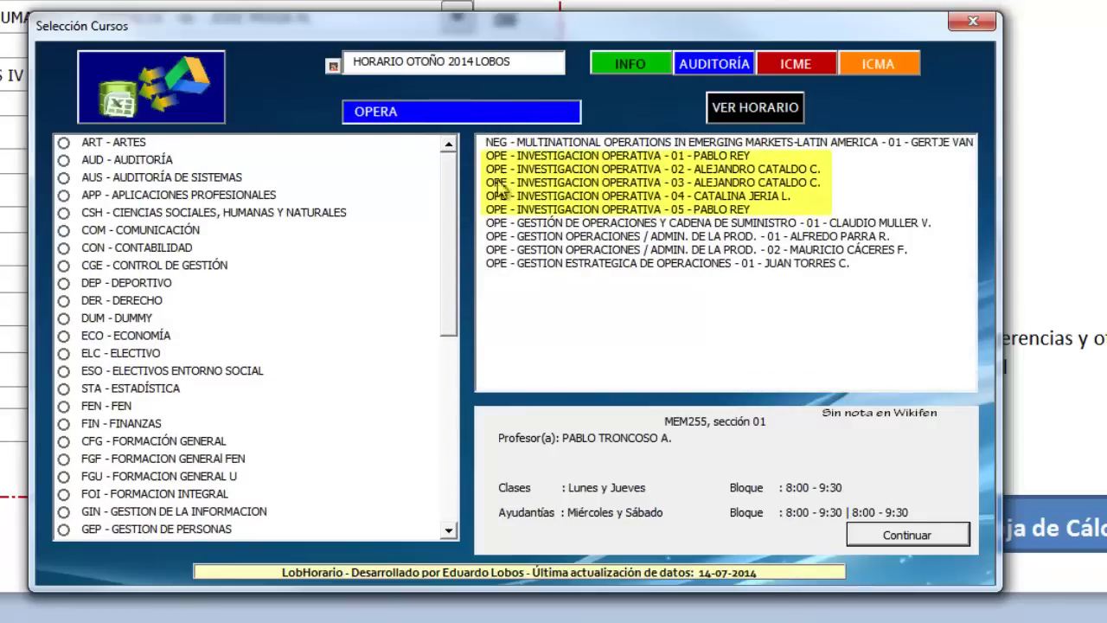
pyautogui.write('TI')
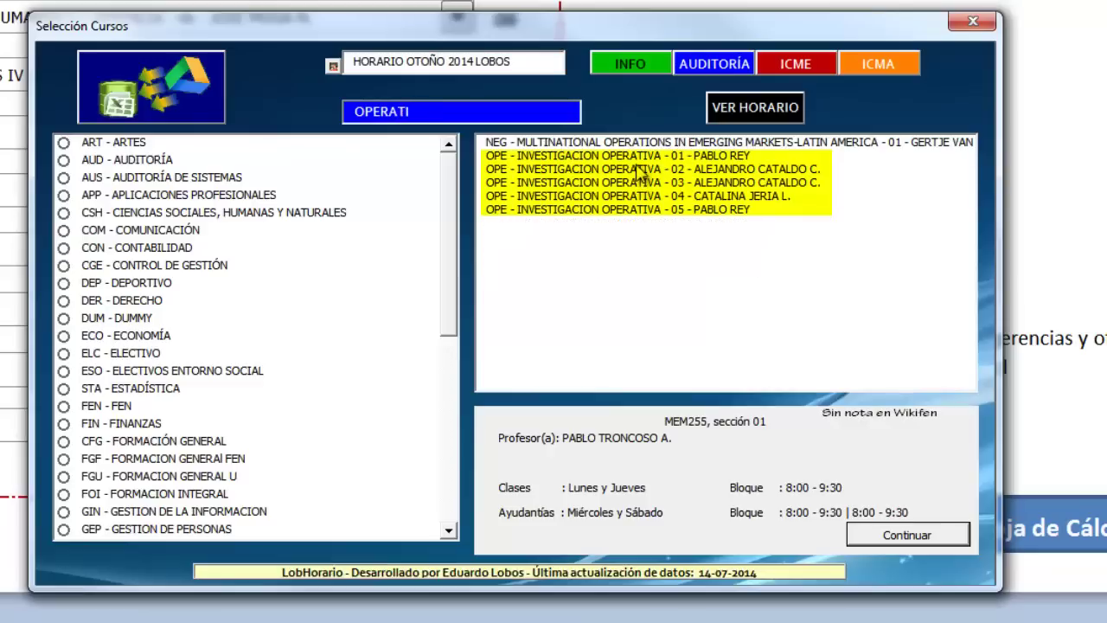
pyautogui.write('VA')
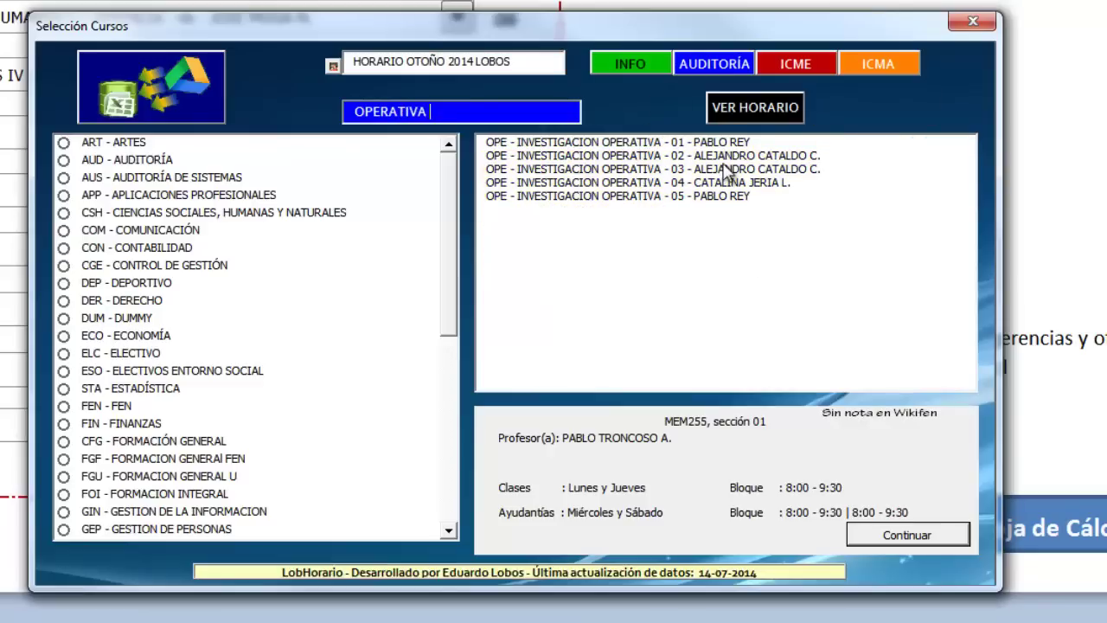
pyautogui.click(642, 189)
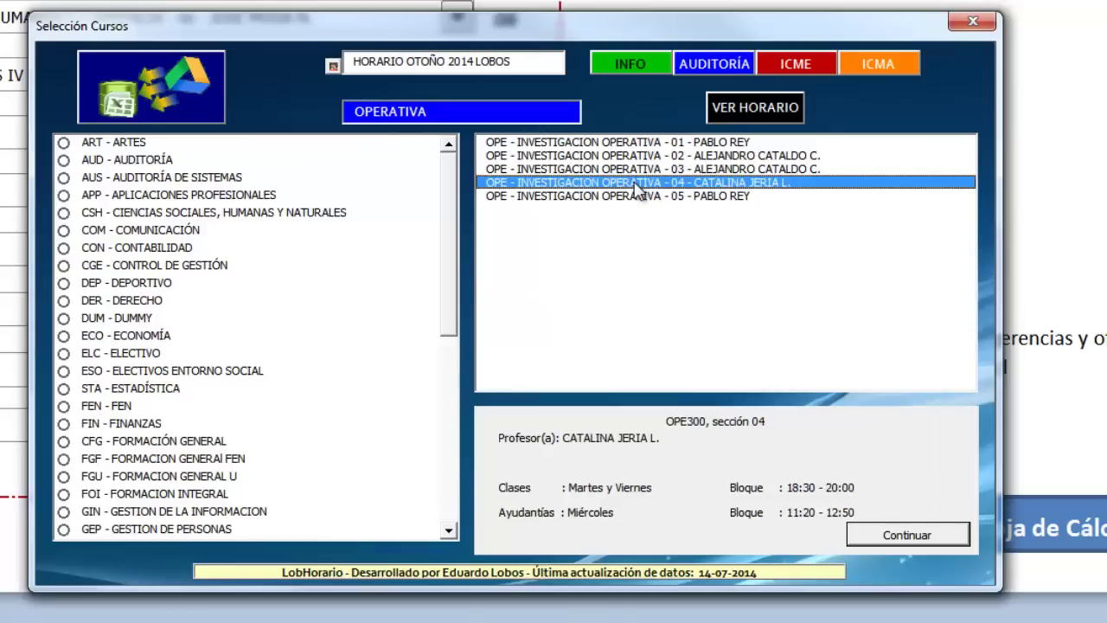
pyautogui.click(891, 534)
pyautogui.click(543, 476)
pyautogui.click(883, 508)
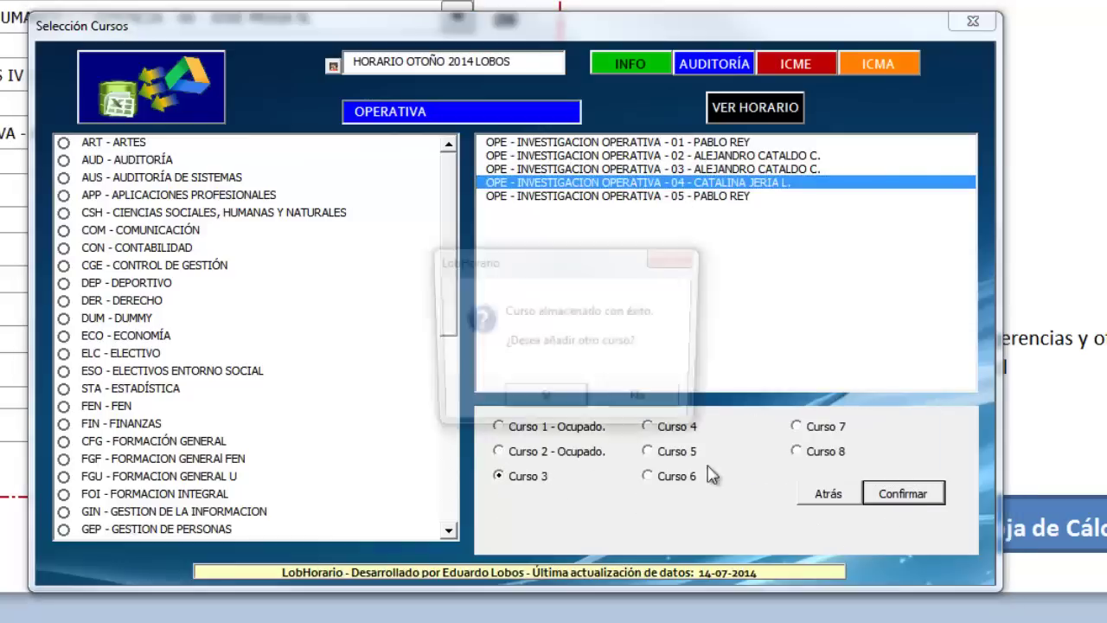
pyautogui.click(601, 402)
# - Search 'FUTBOL', add FUTBOL I section 02 as Curso 4, and display the timetable
pyautogui.click(460, 111)
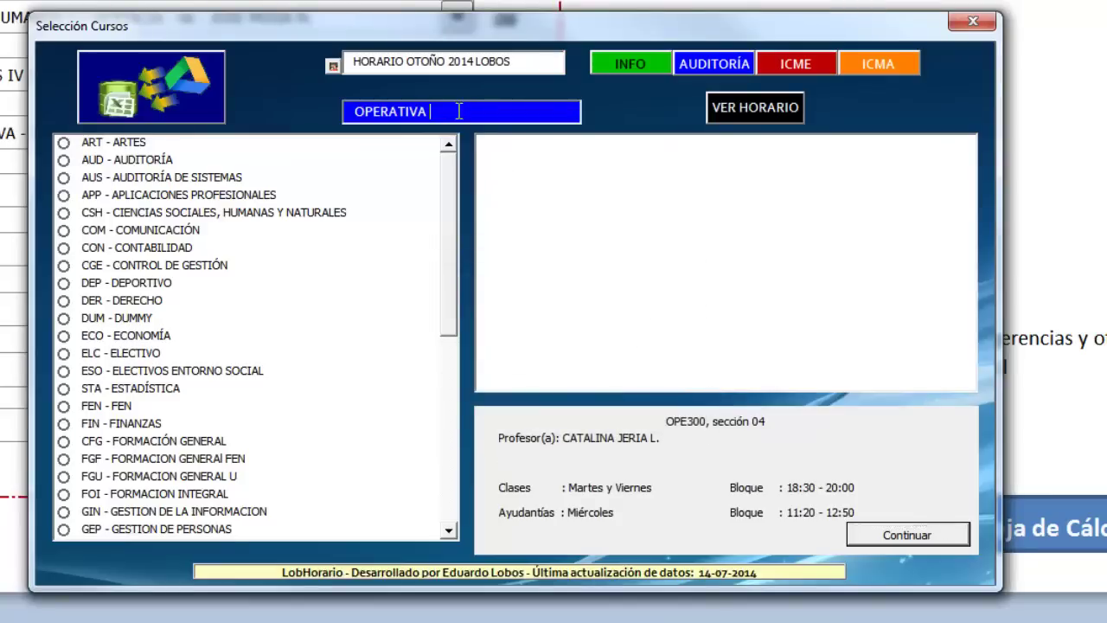
pyautogui.hotkey('ctrl', 'a')
pyautogui.press('BackSpace')
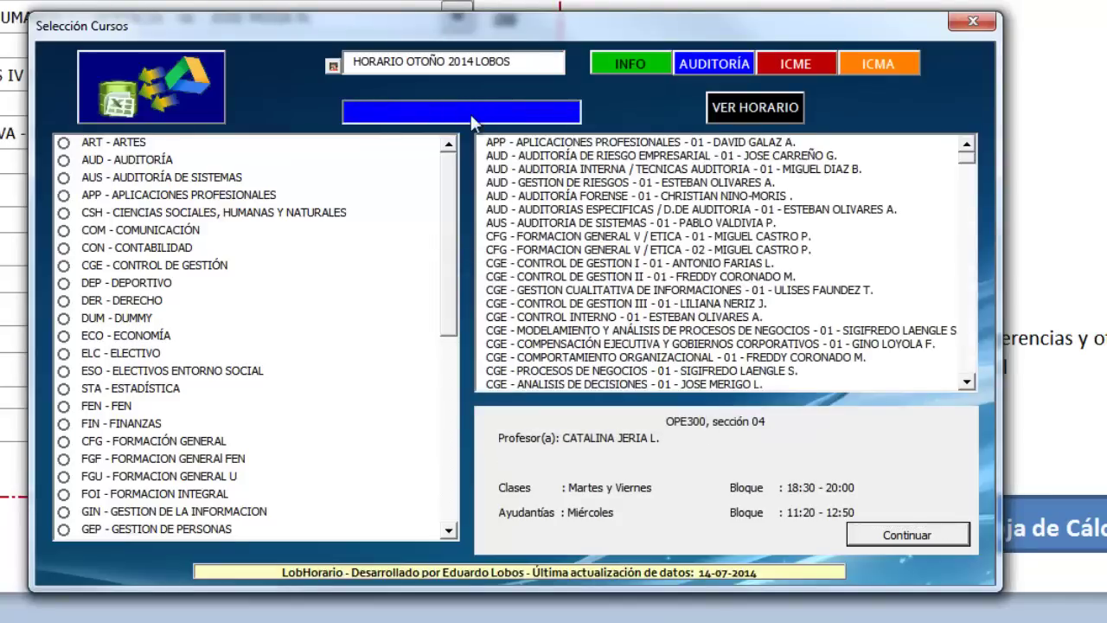
pyautogui.write('FUTBOL')
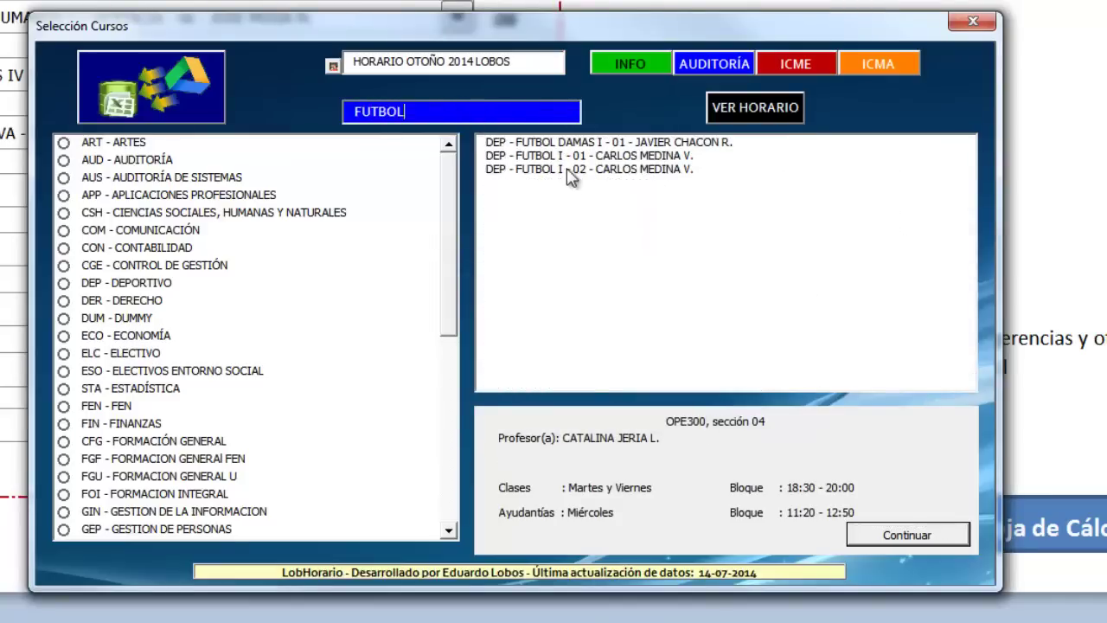
pyautogui.click(623, 182)
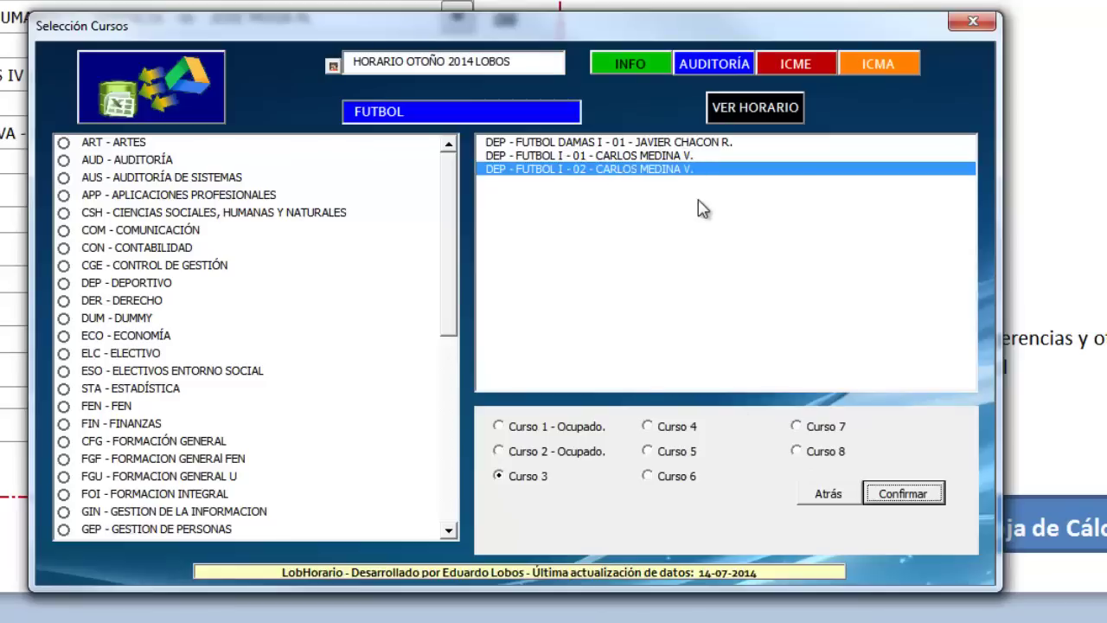
pyautogui.click(677, 430)
pyautogui.click(868, 496)
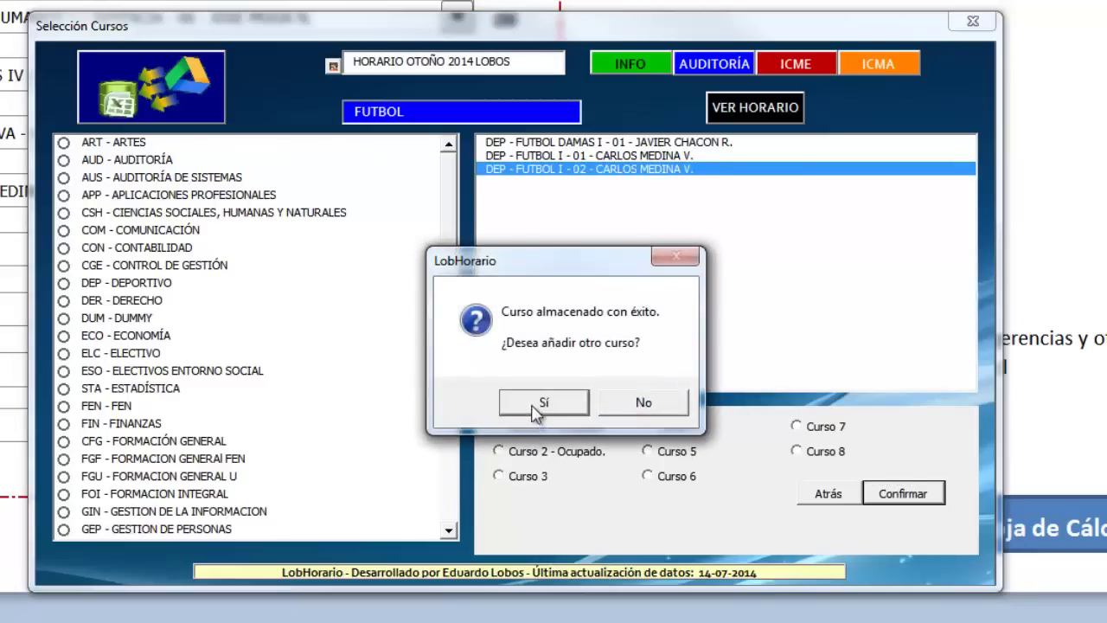
pyautogui.click(537, 404)
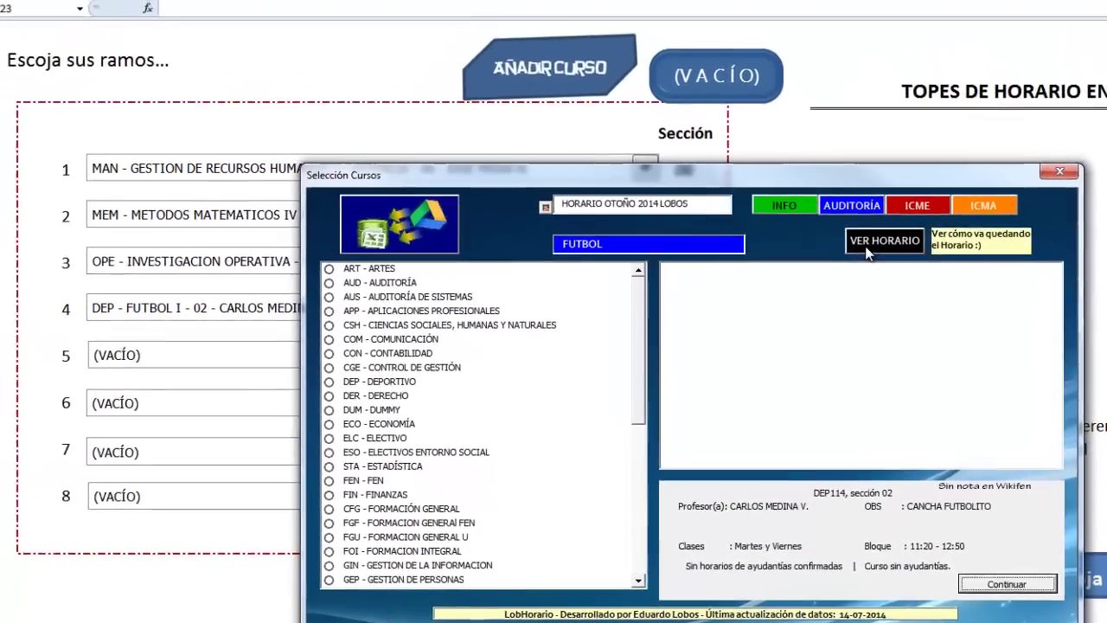
pyautogui.click(840, 195)
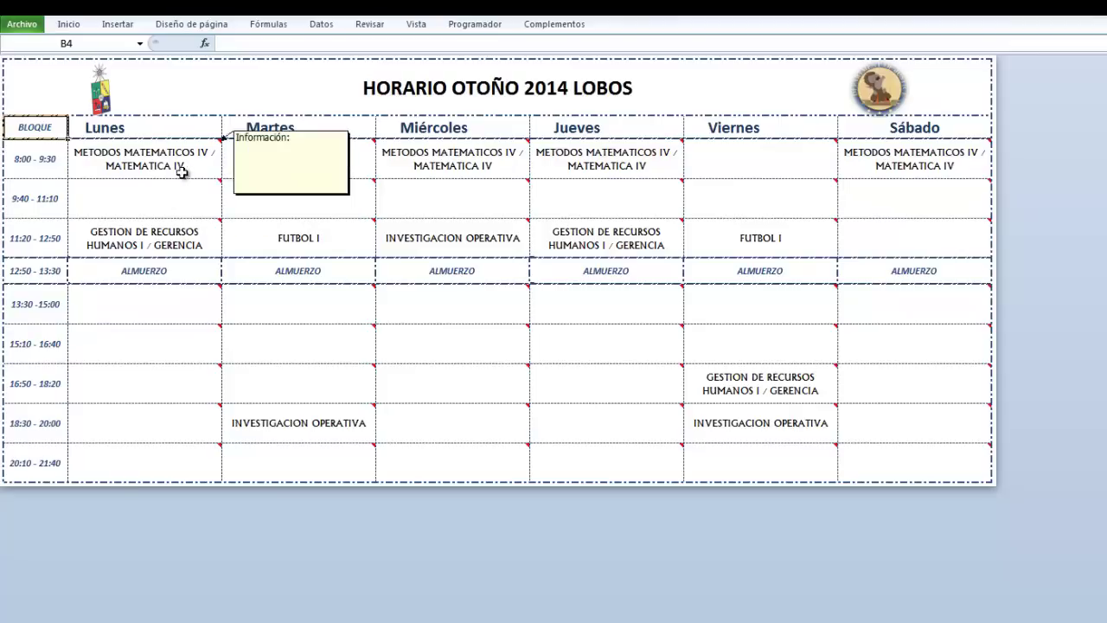
pyautogui.moveTo(610, 164)
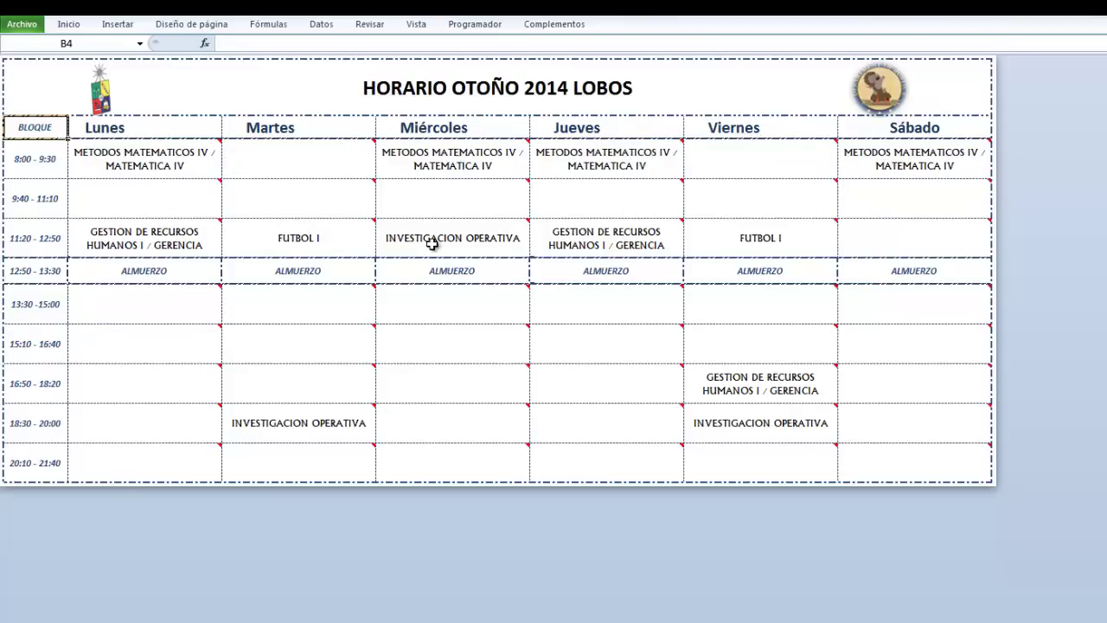
pyautogui.moveTo(424, 244)
pyautogui.moveTo(311, 237)
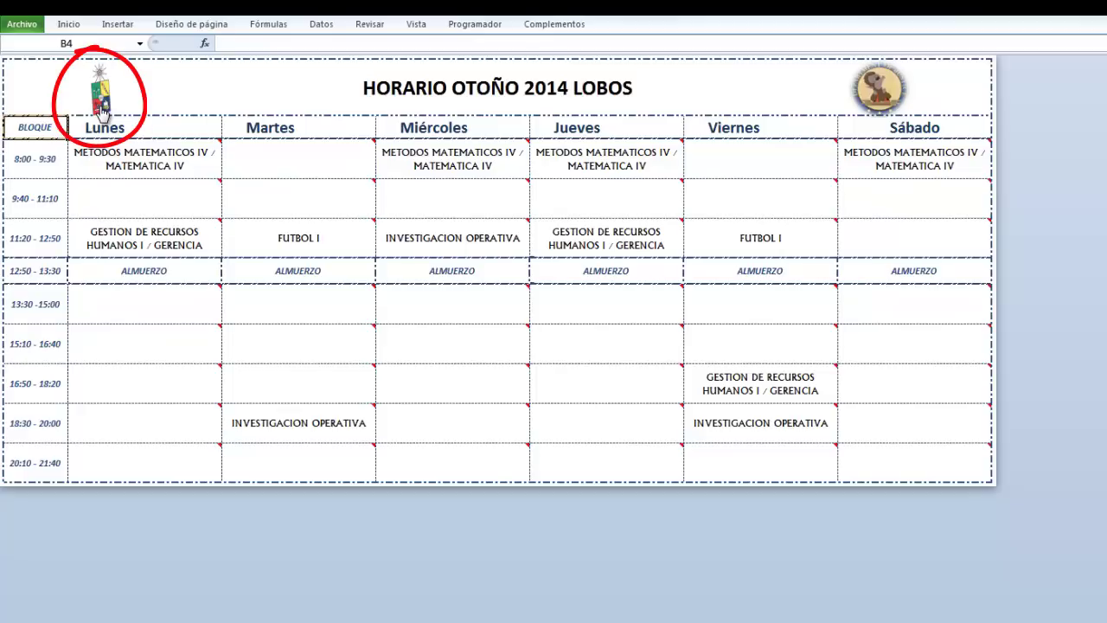
pyautogui.moveTo(260, 200)
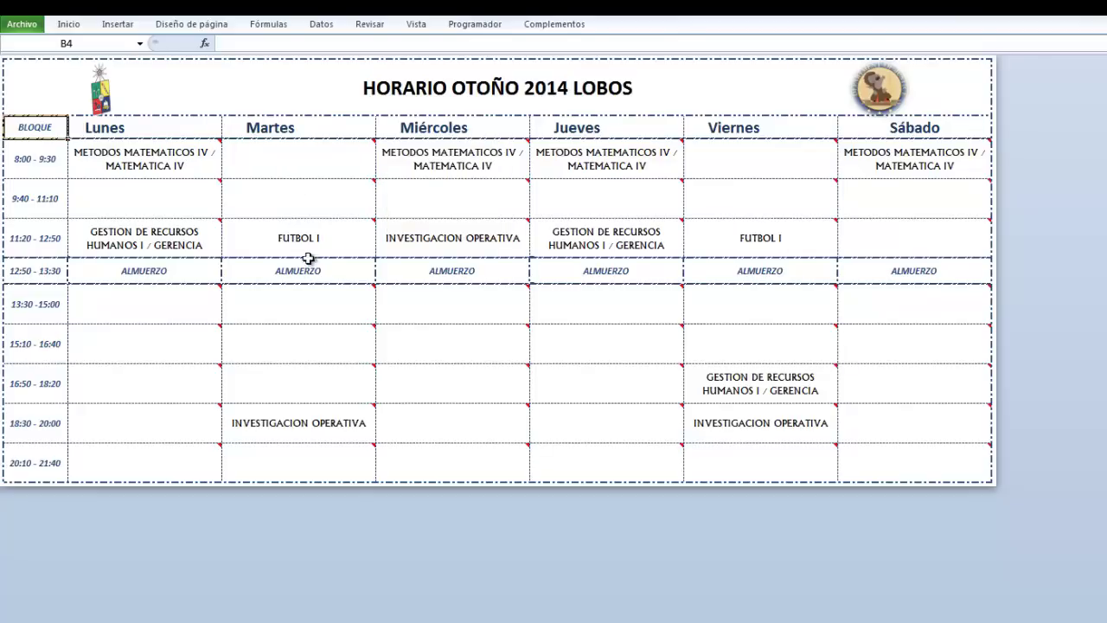
# - Clear FUTBOL I from Martes 11:20 and ALMUERZO from Martes 12:50
pyautogui.click(289, 242)
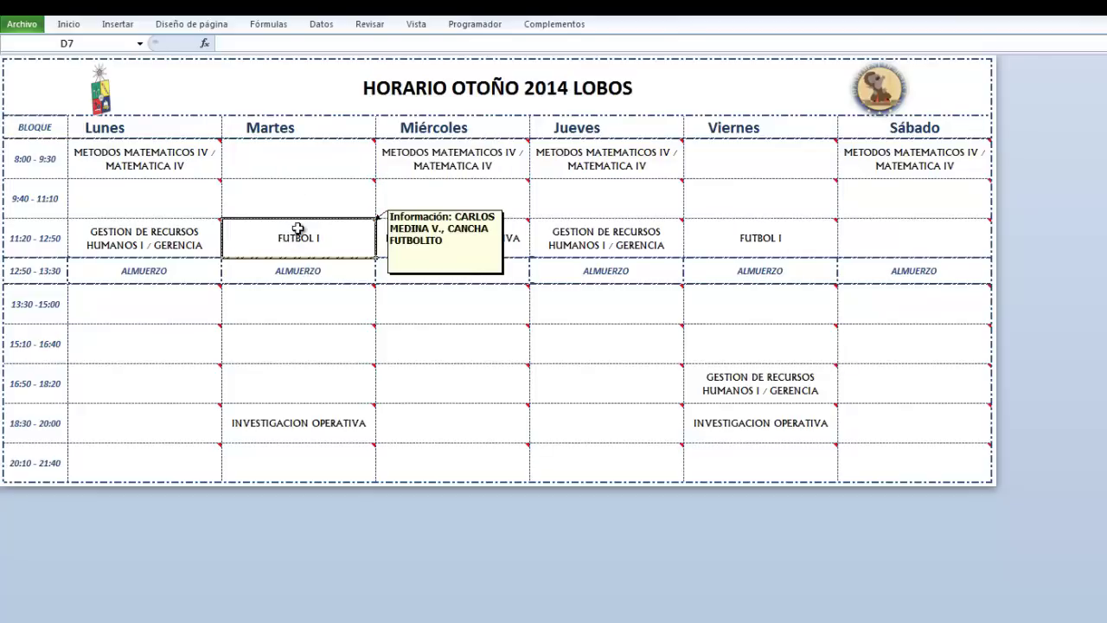
pyautogui.press('BackSpace')
pyautogui.press('Return')
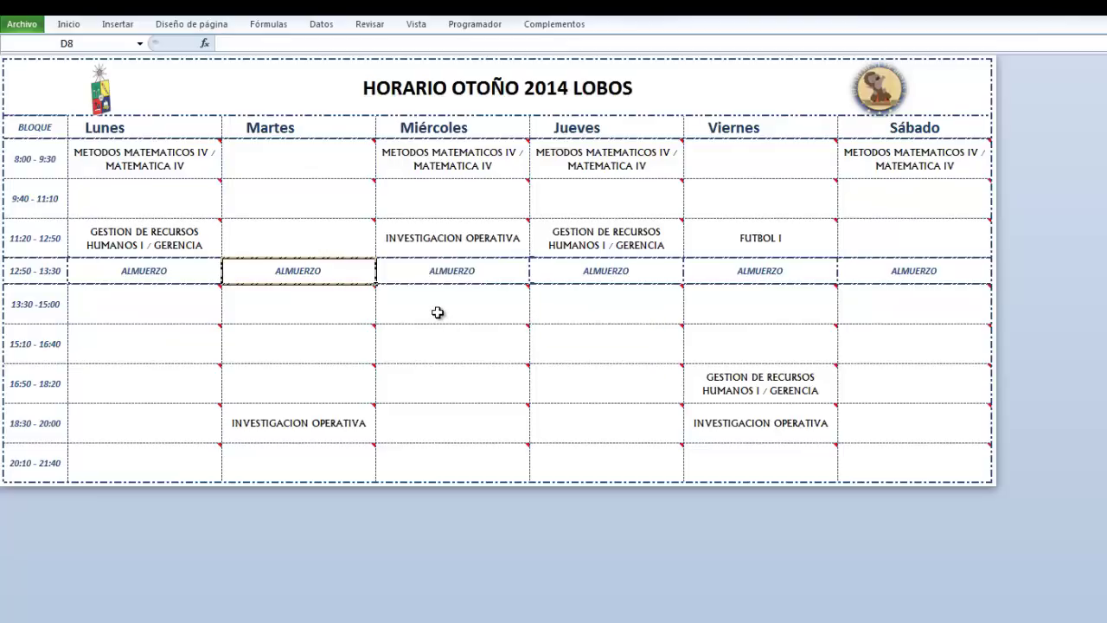
pyautogui.press('F2')
pyautogui.press('BackSpace')
pyautogui.press('Return')
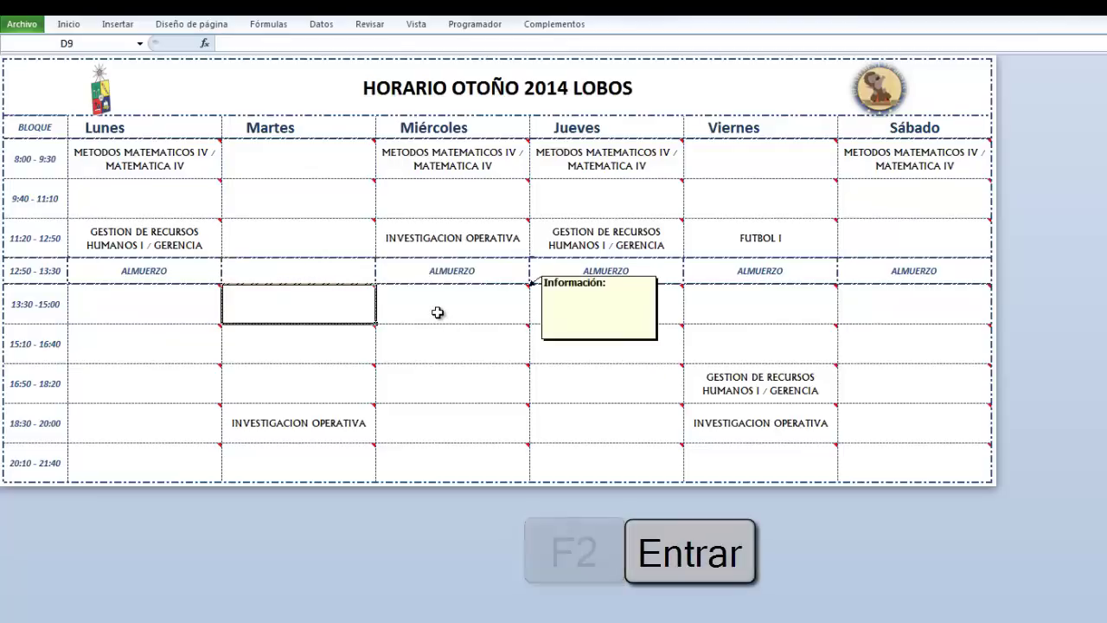
pyautogui.click(281, 292)
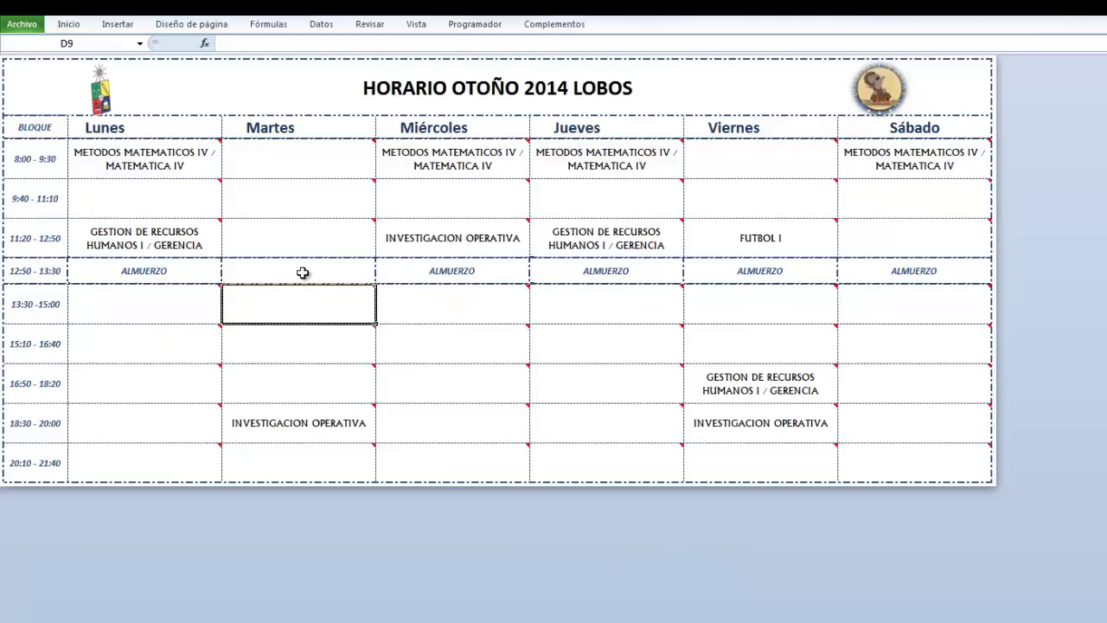
# - Regenerate the timetable with the university logo, restoring Tuesday's entries
pyautogui.click(110, 112)
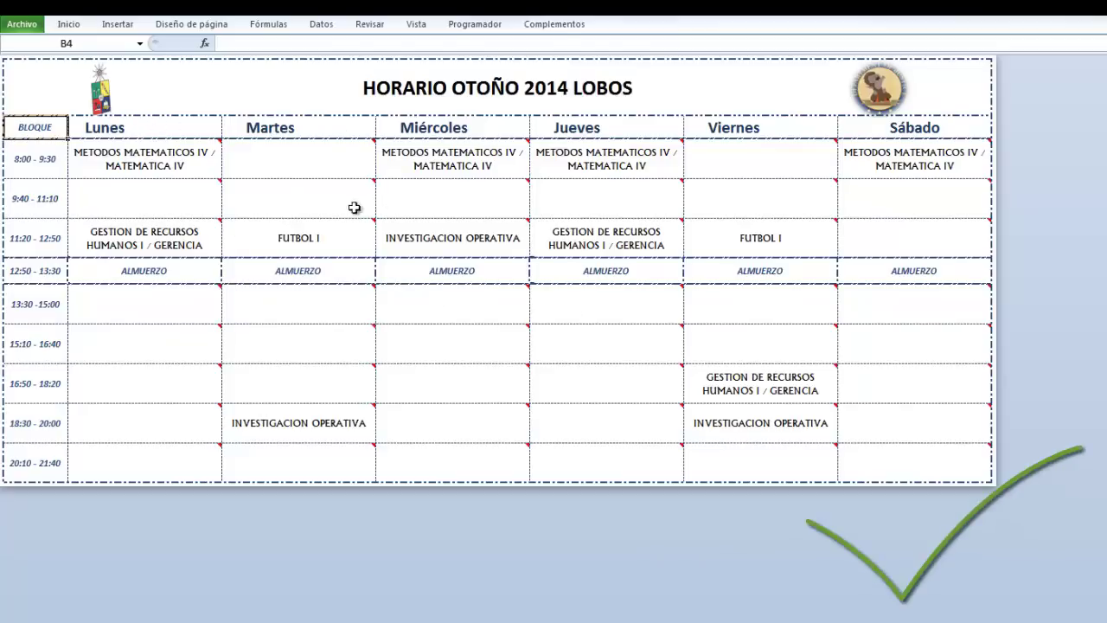
pyautogui.moveTo(281, 229)
pyautogui.moveTo(161, 166)
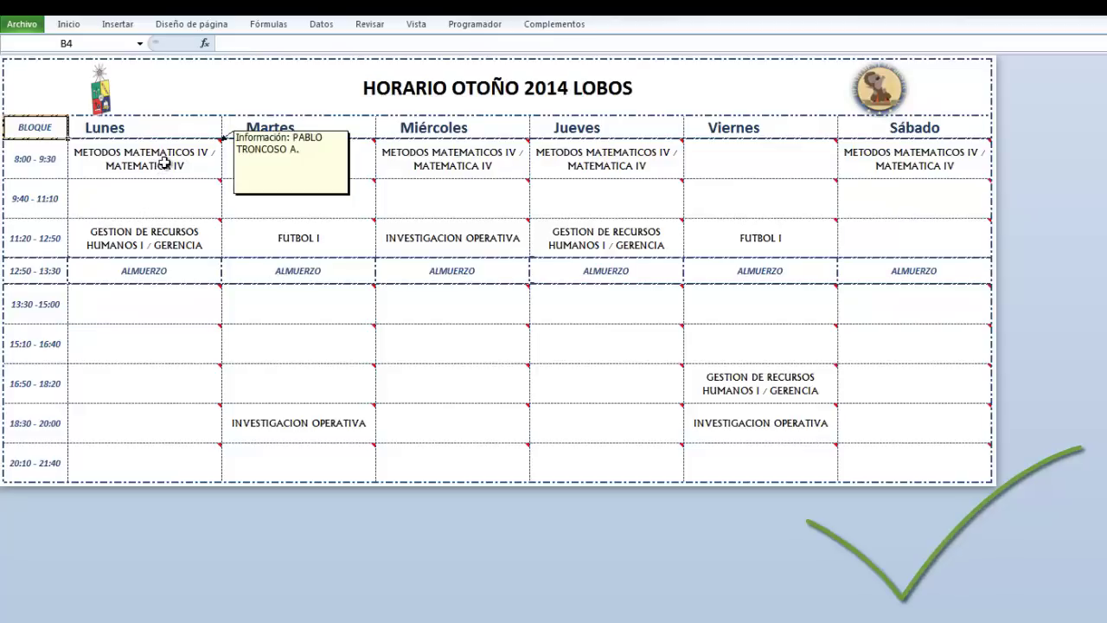
pyautogui.moveTo(167, 228)
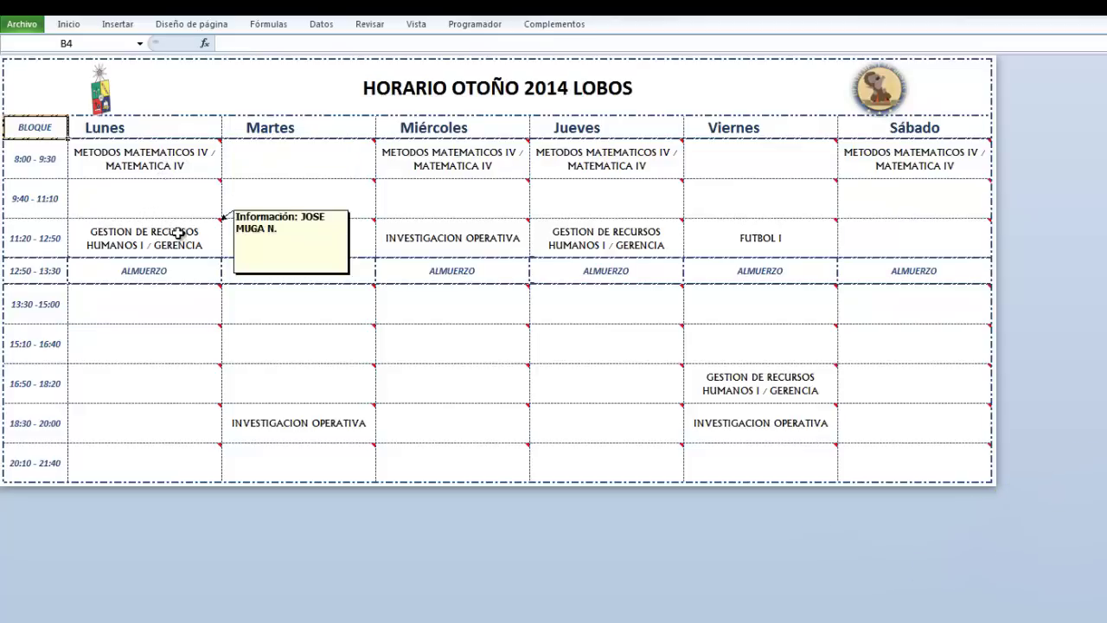
pyautogui.moveTo(329, 234)
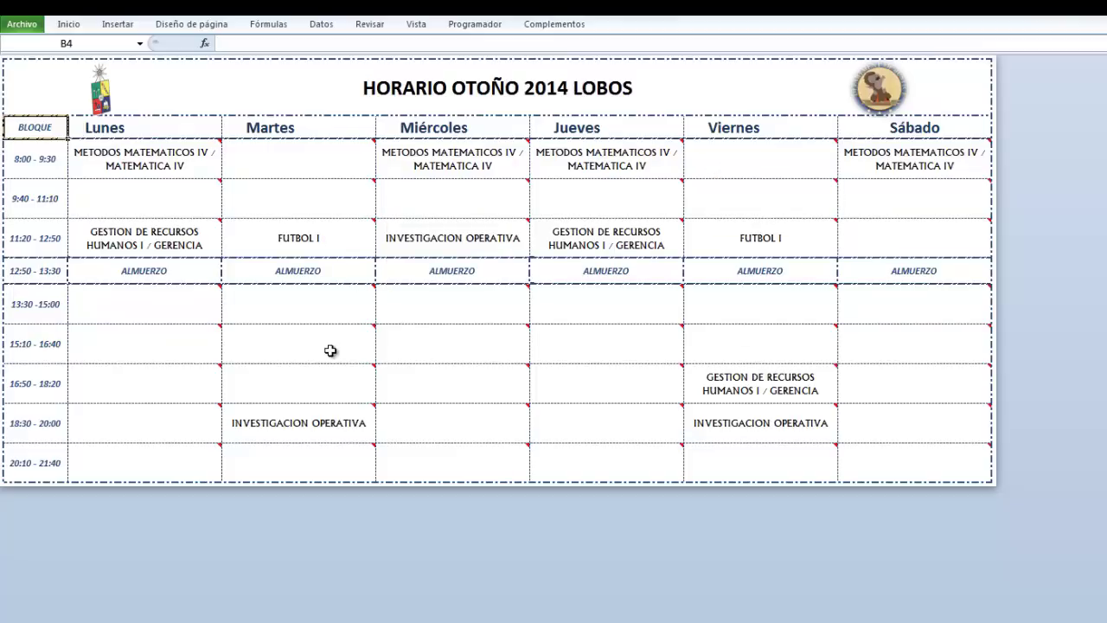
pyautogui.moveTo(330, 350)
# - Select the empty Martes 8:00 slot and start the timetable image export with the mascot logo
pyautogui.click(512, 285)
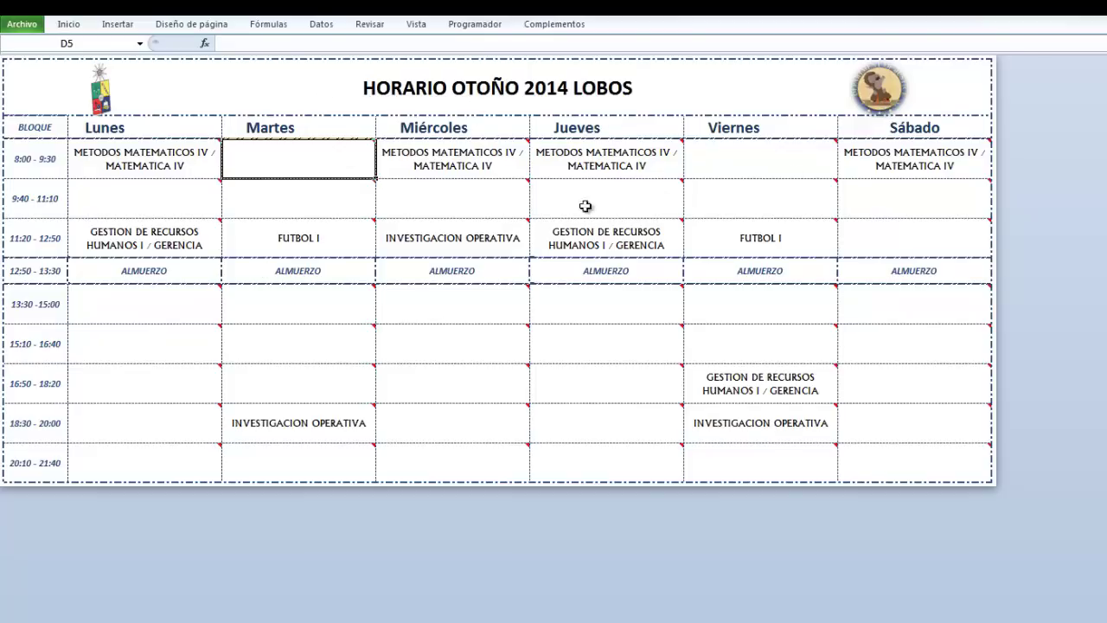
pyautogui.click(882, 95)
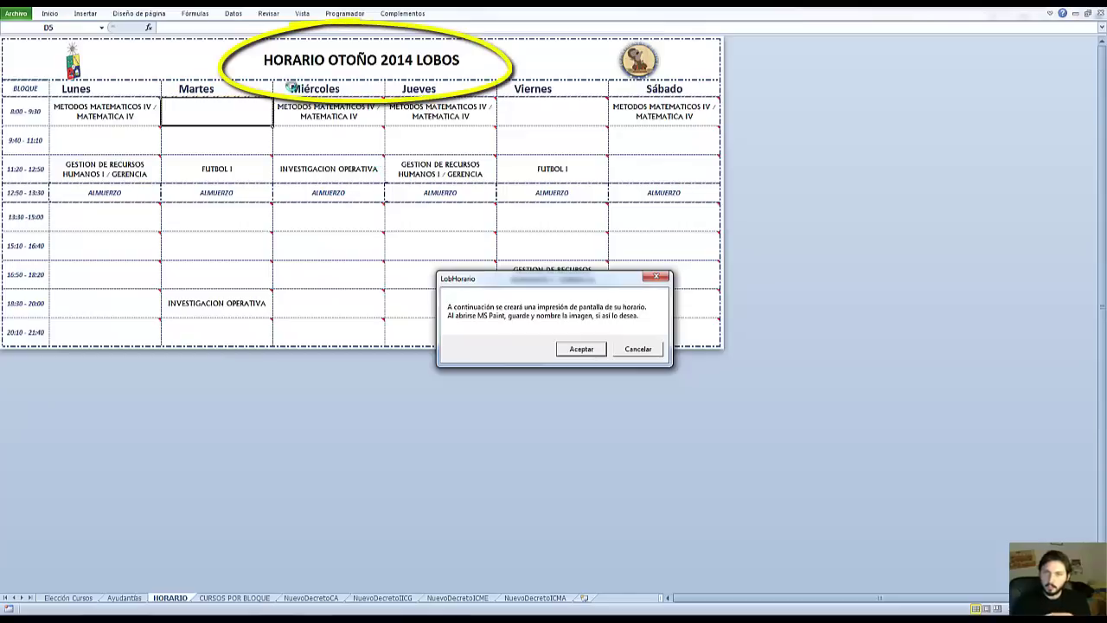
# - Capture the timetable into Paint, cancel Guardar como, and close Paint choosing No guardar
pyautogui.click(582, 350)
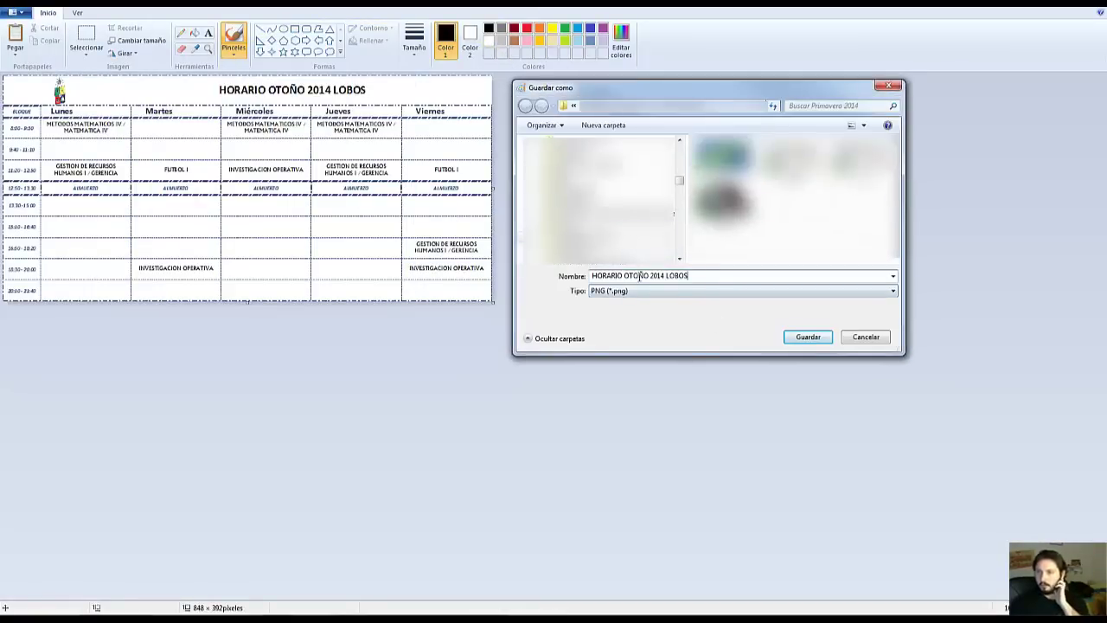
pyautogui.click(862, 336)
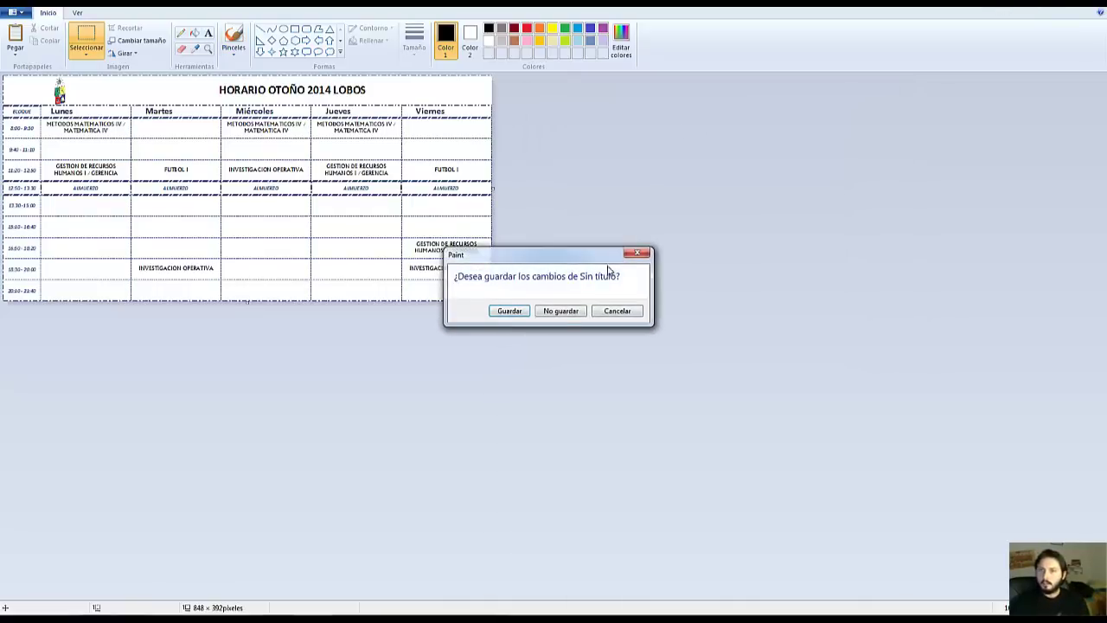
pyautogui.click(564, 312)
# - Clear the whole-timetable selection by selecting a single cell
pyautogui.click(667, 229)
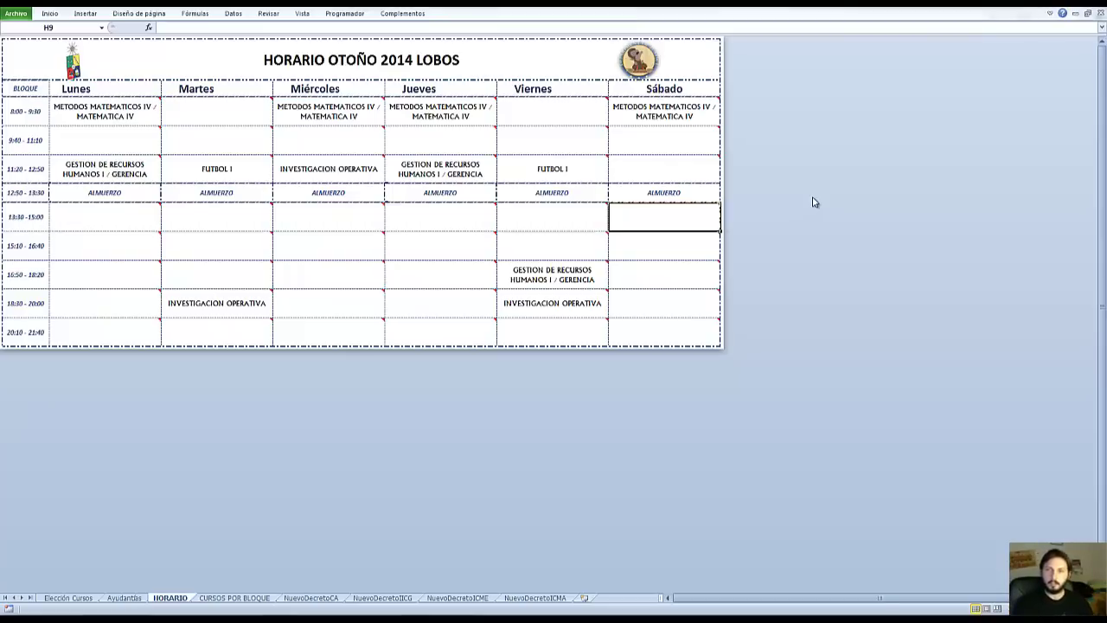
pyautogui.hotkey('ctrl', 'pageup')
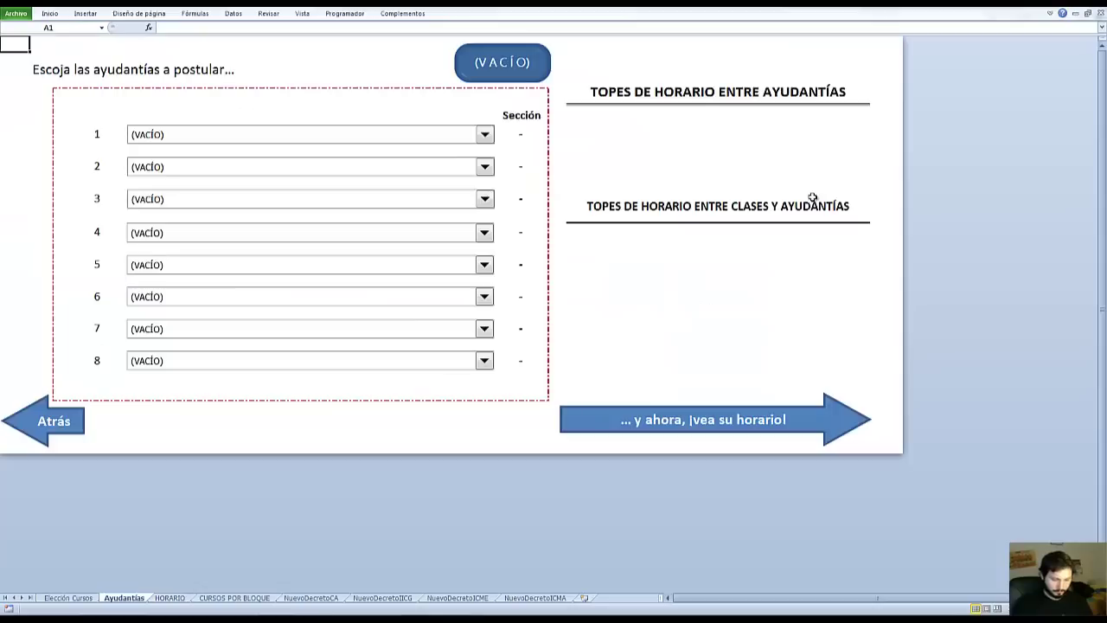
pyautogui.click(485, 135)
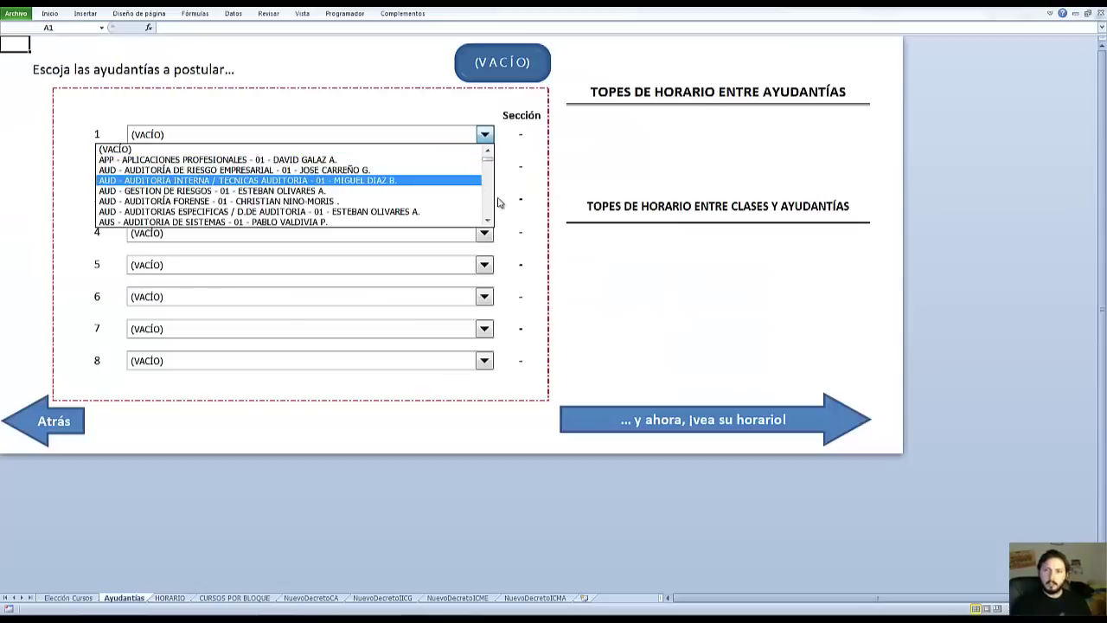
pyautogui.moveTo(487, 152); pyautogui.dragTo(484, 183)
pyautogui.click(484, 210)
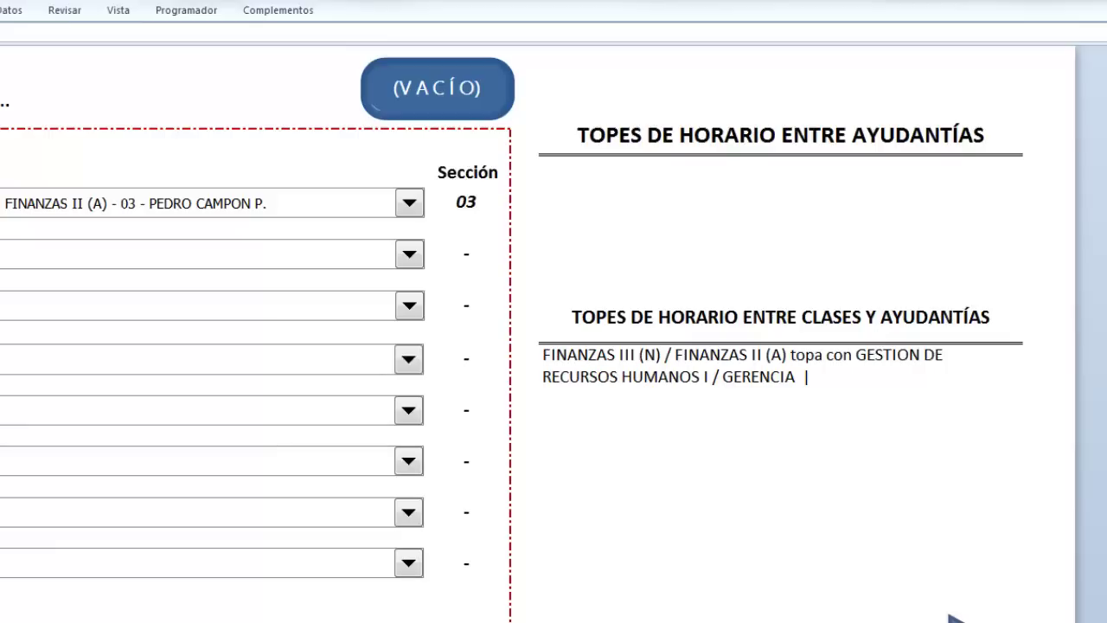
pyautogui.click(951, 597)
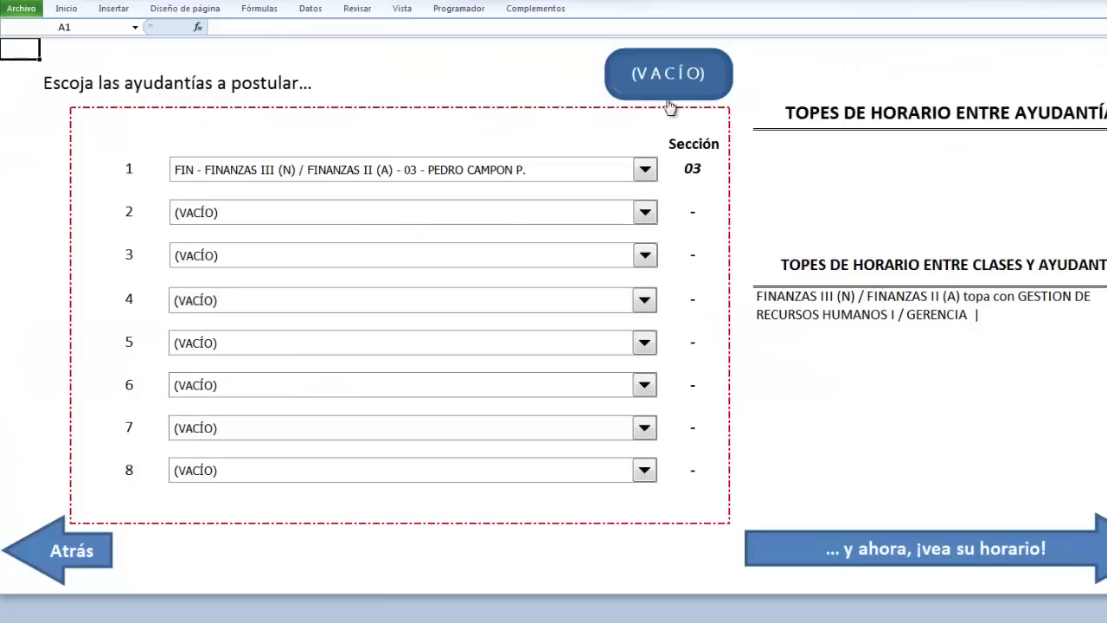
pyautogui.click(672, 75)
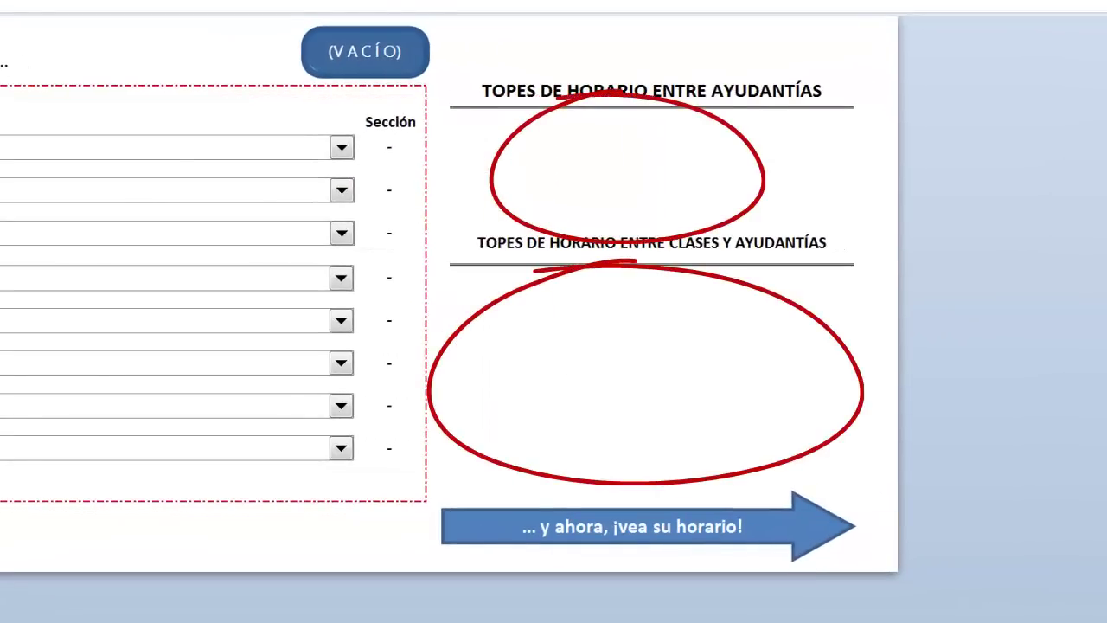
# - Retitle the schedule to 'HORARIO OTOÑO 2015' in the course selection window and view the timetable
pyautogui.click(235, 55)
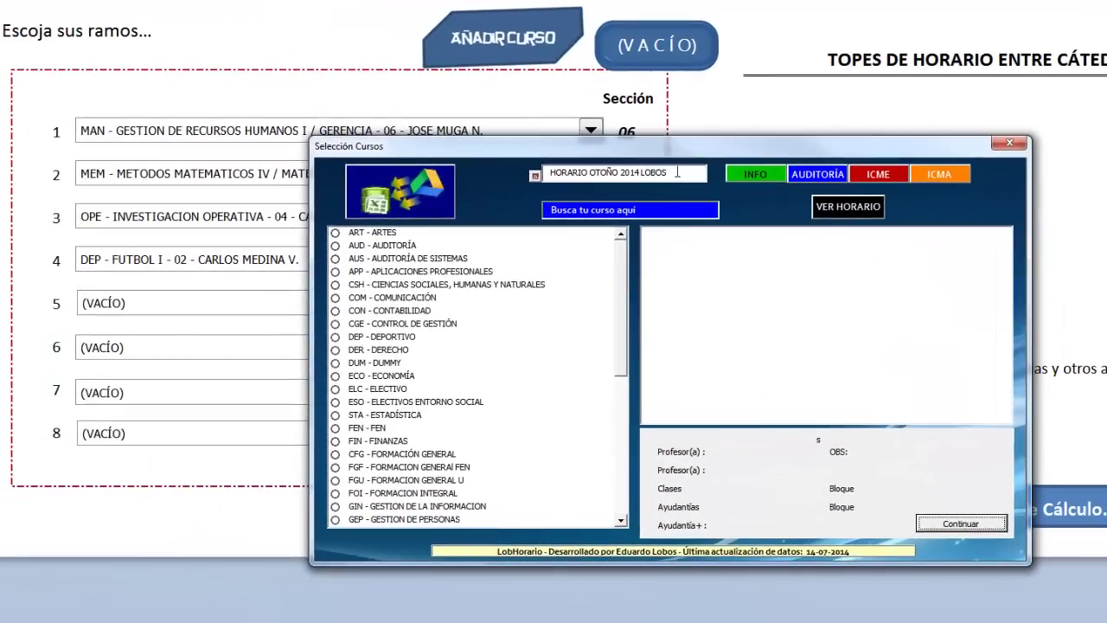
pyautogui.moveTo(677, 172); pyautogui.dragTo(552, 178)
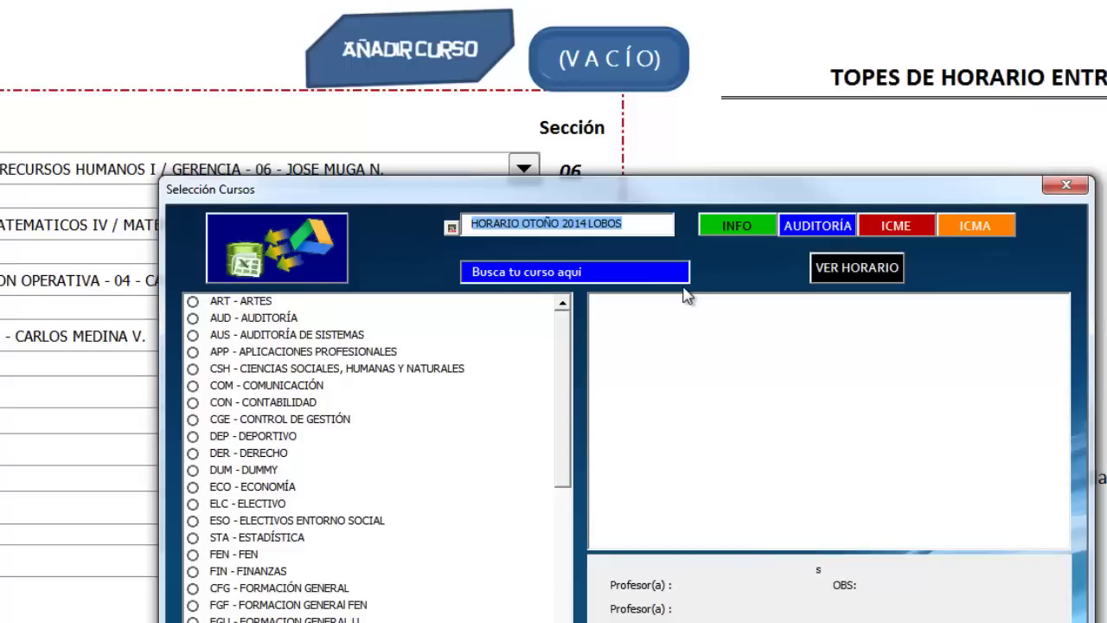
pyautogui.write('horari')
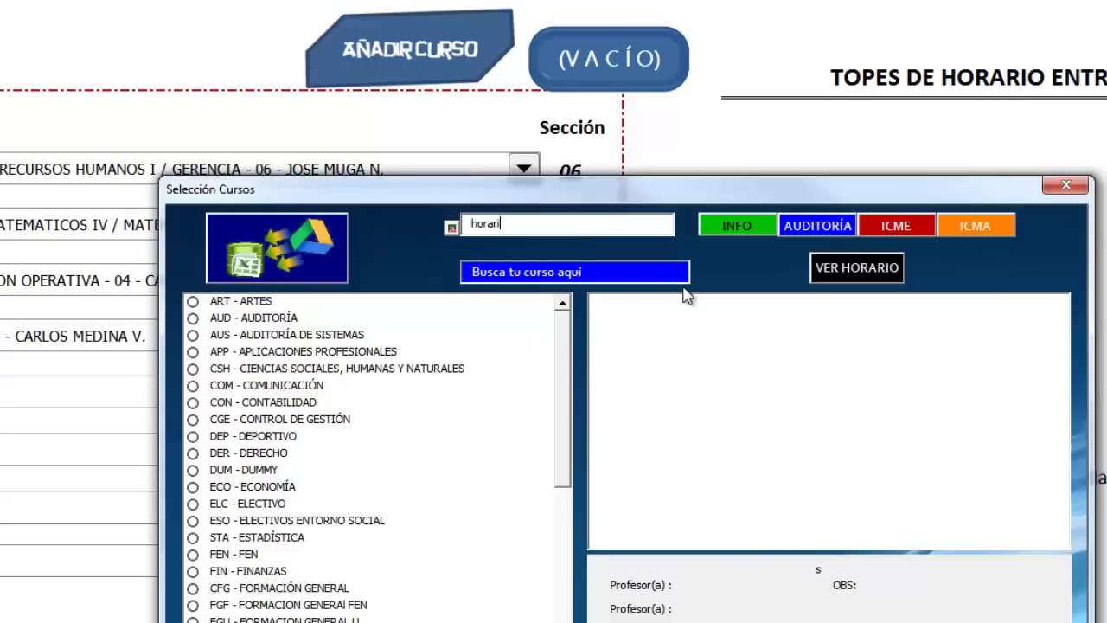
pyautogui.write('o')
pyautogui.hotkey('ctrl', 'a')
pyautogui.press('BackSpace')
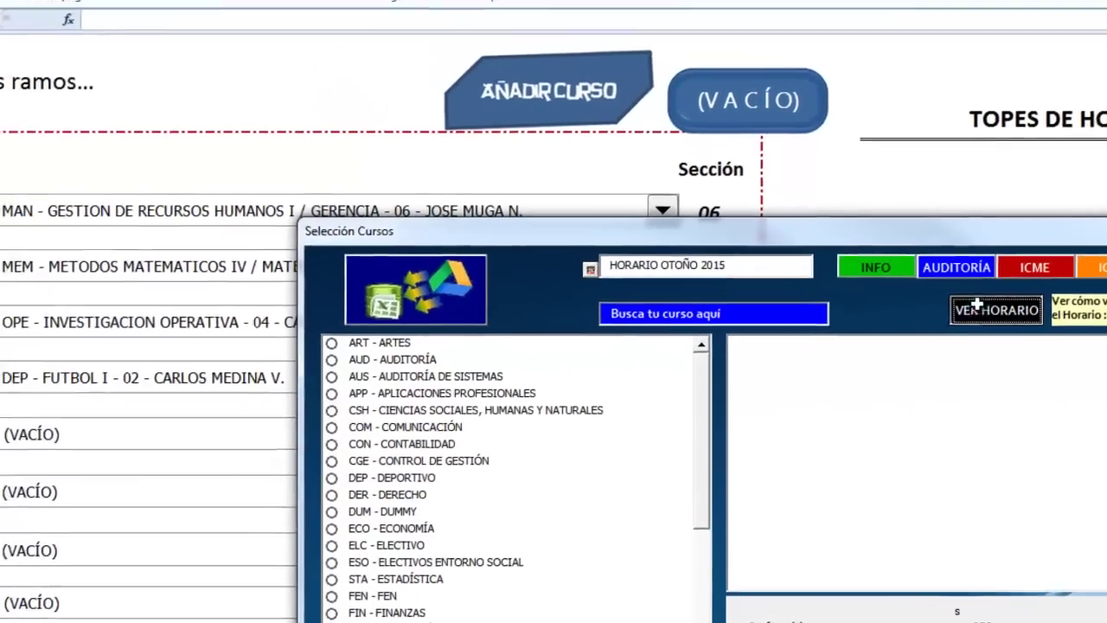
pyautogui.click(975, 304)
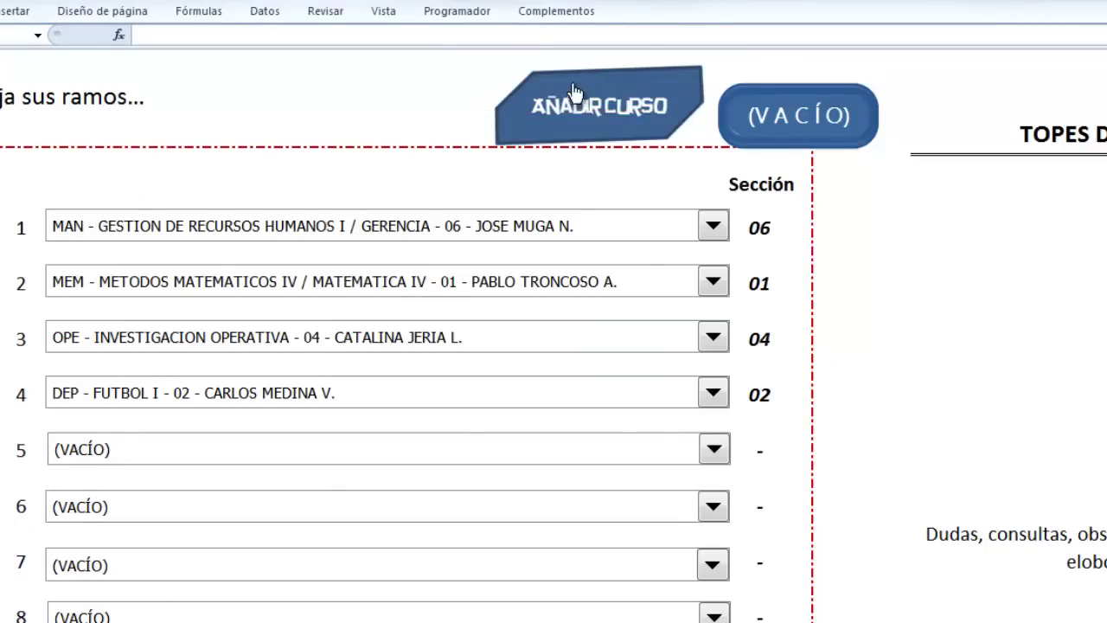
# - Go back to the Elección Cursos sheet and reopen Selección Cursos with AÑADIR CURSO
pyautogui.click(611, 82)
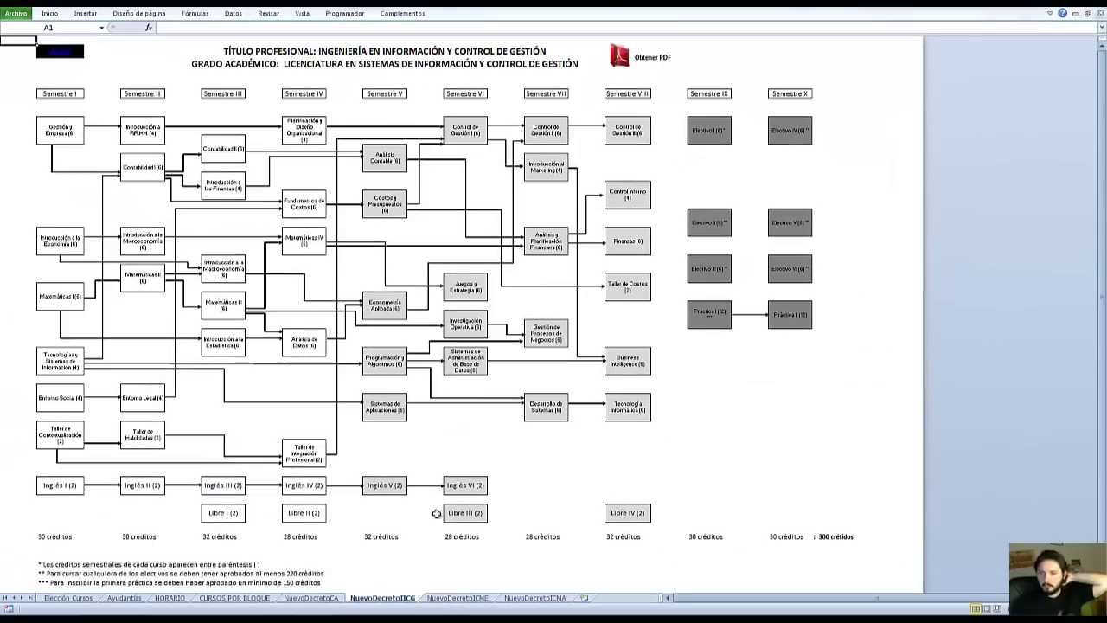
pyautogui.click(68, 598)
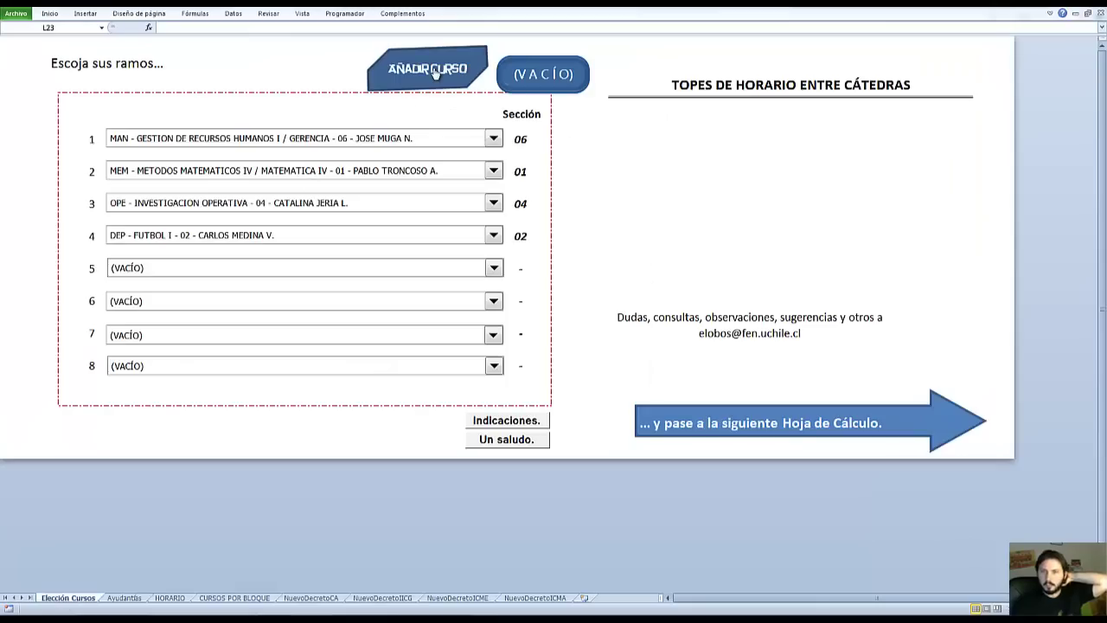
pyautogui.click(435, 74)
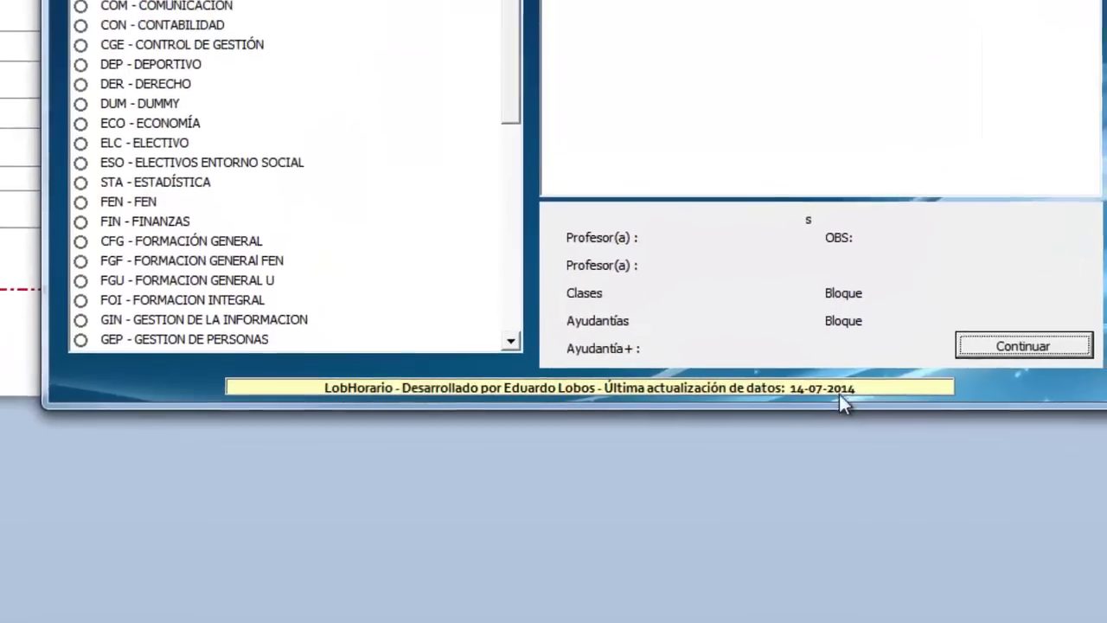
# - Decline the Google Drive course data update, acknowledge the cancellation, and close Selección Cursos
pyautogui.click(183, 1)
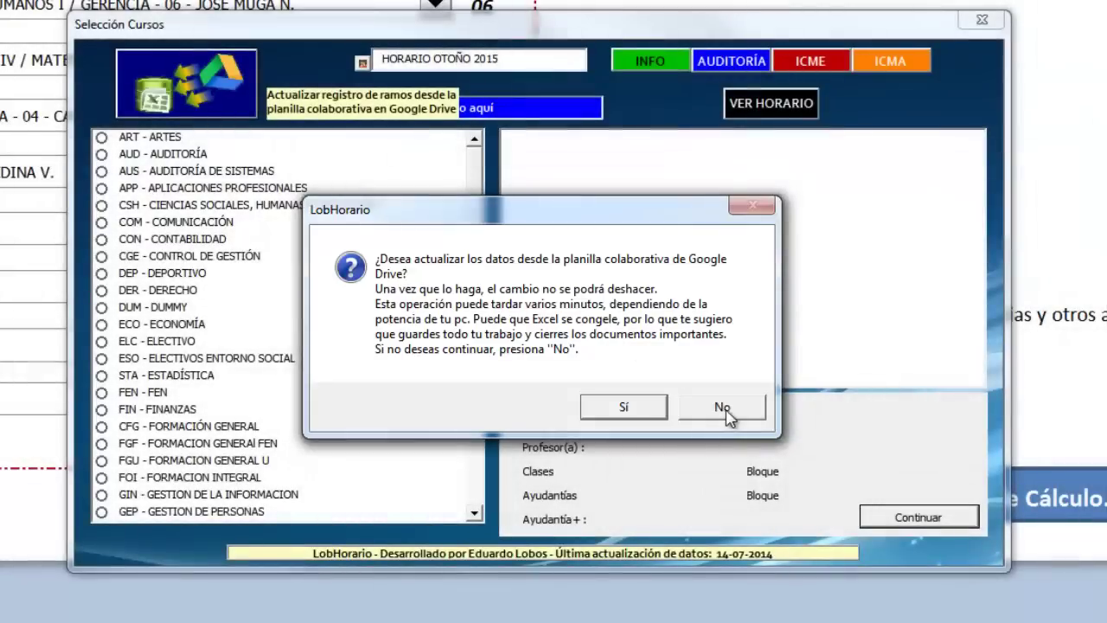
pyautogui.click(729, 408)
pyautogui.click(574, 372)
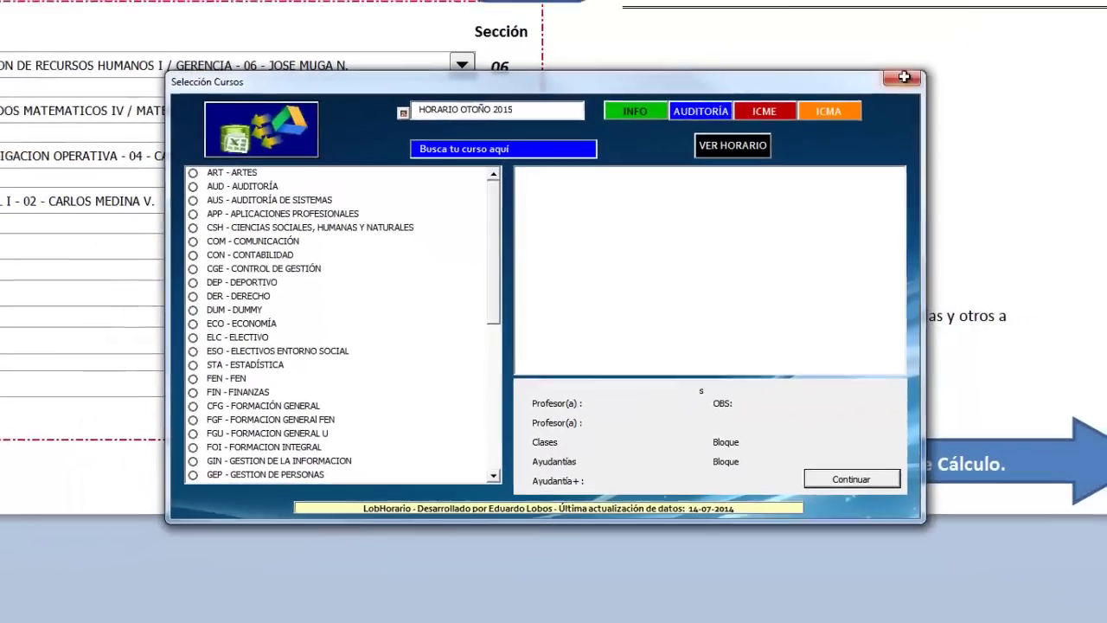
pyautogui.click(903, 77)
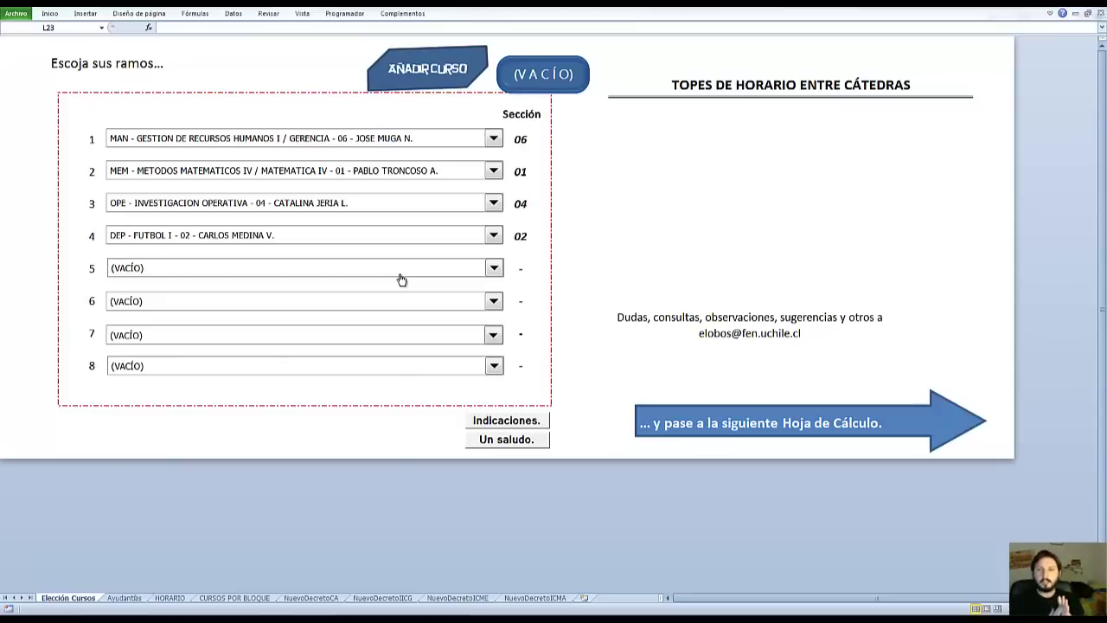
pyautogui.click(401, 278)
pyautogui.click(529, 269)
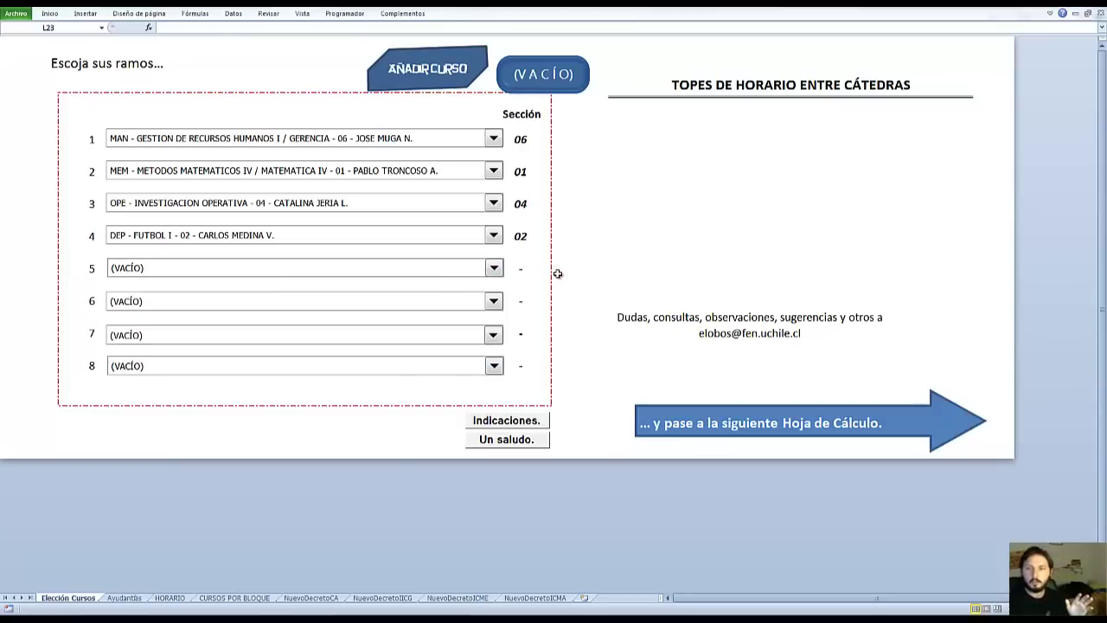